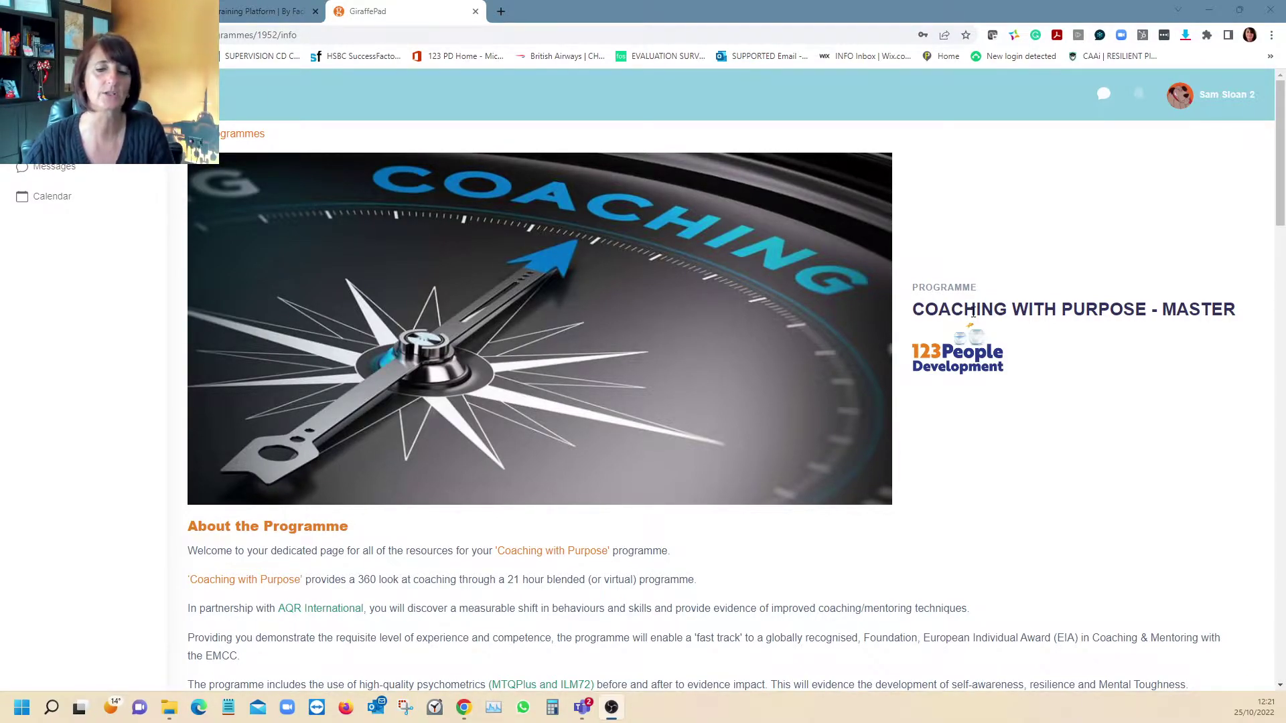
- Read through the programme introduction, then view the lead trainer's chat option and contact details
scroll(948, 497, "down", 7)
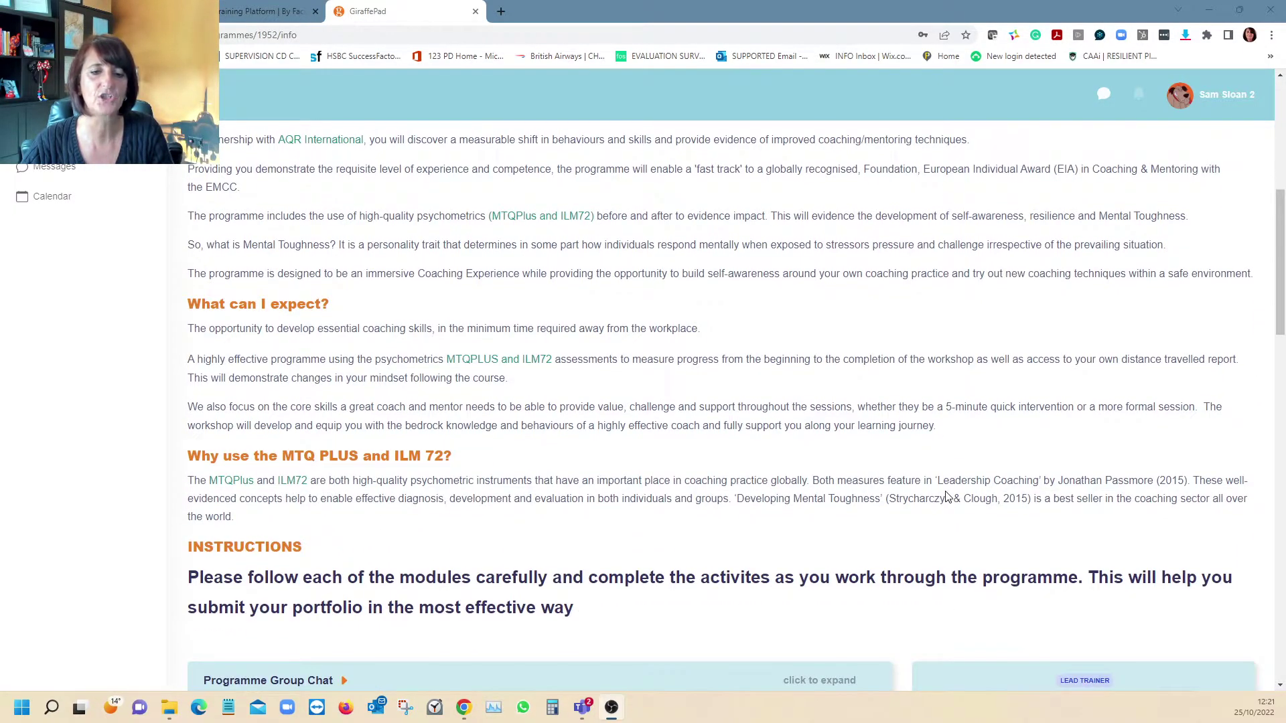
scroll(945, 497, "down", 5)
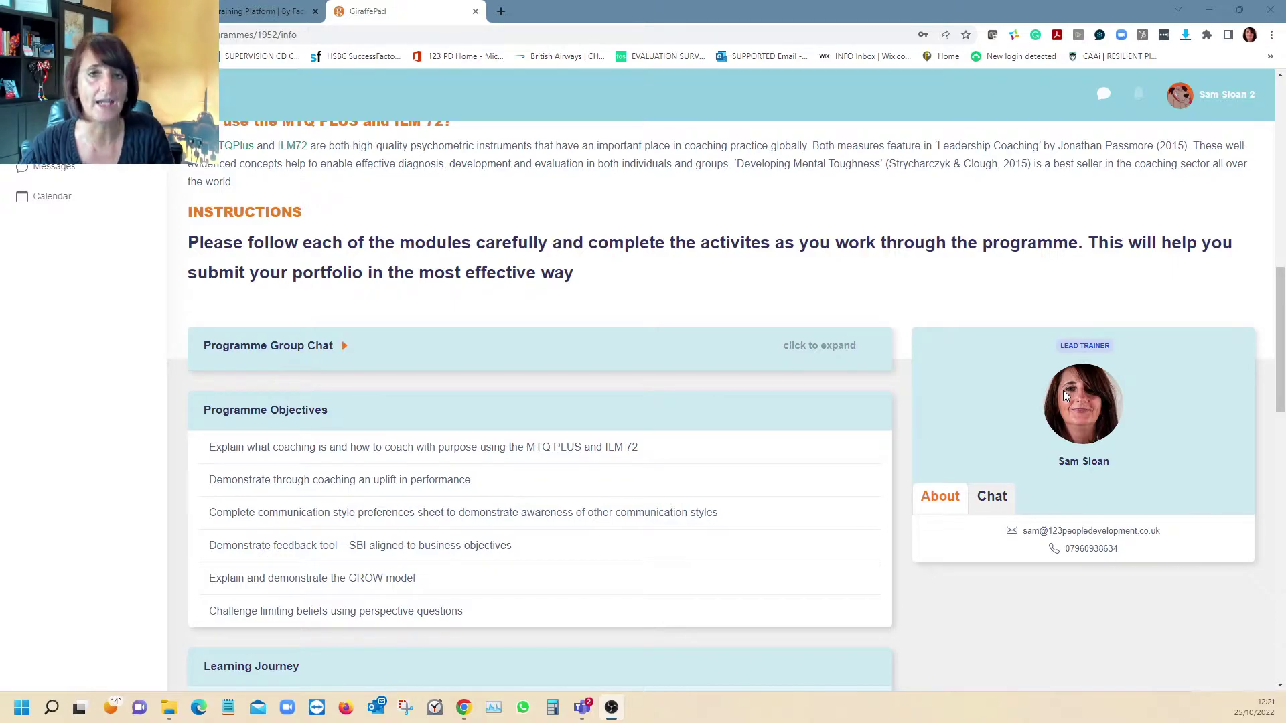
left_click(991, 499)
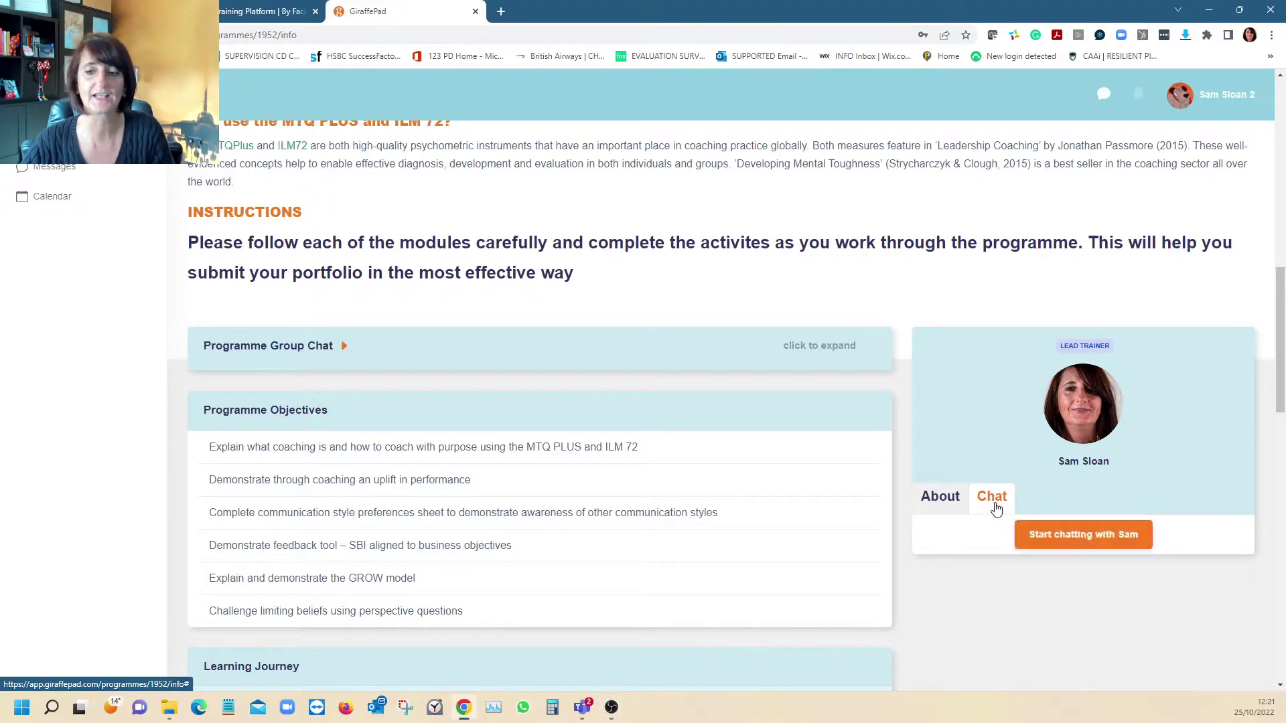
left_click(953, 507)
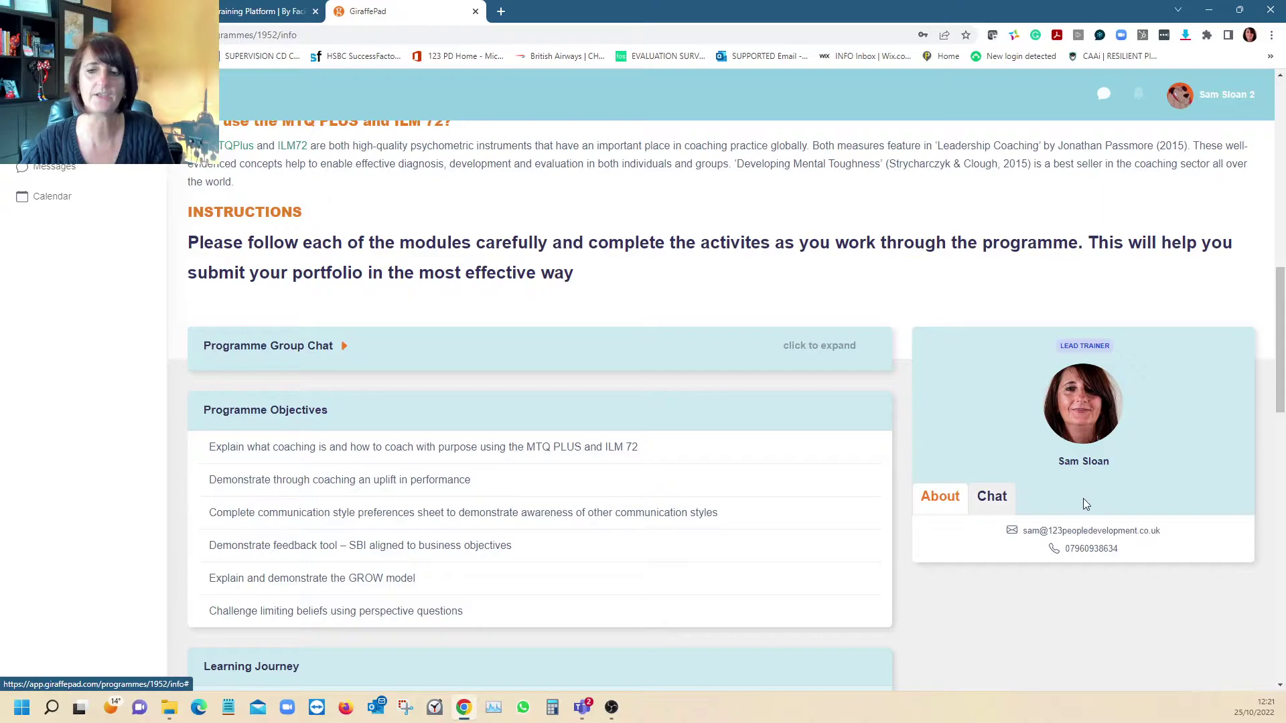
- Review the Programme Objectives and the list of modules in the Learning Journey
scroll(1058, 566, "down", 1)
scroll(1058, 566, "down", 1)
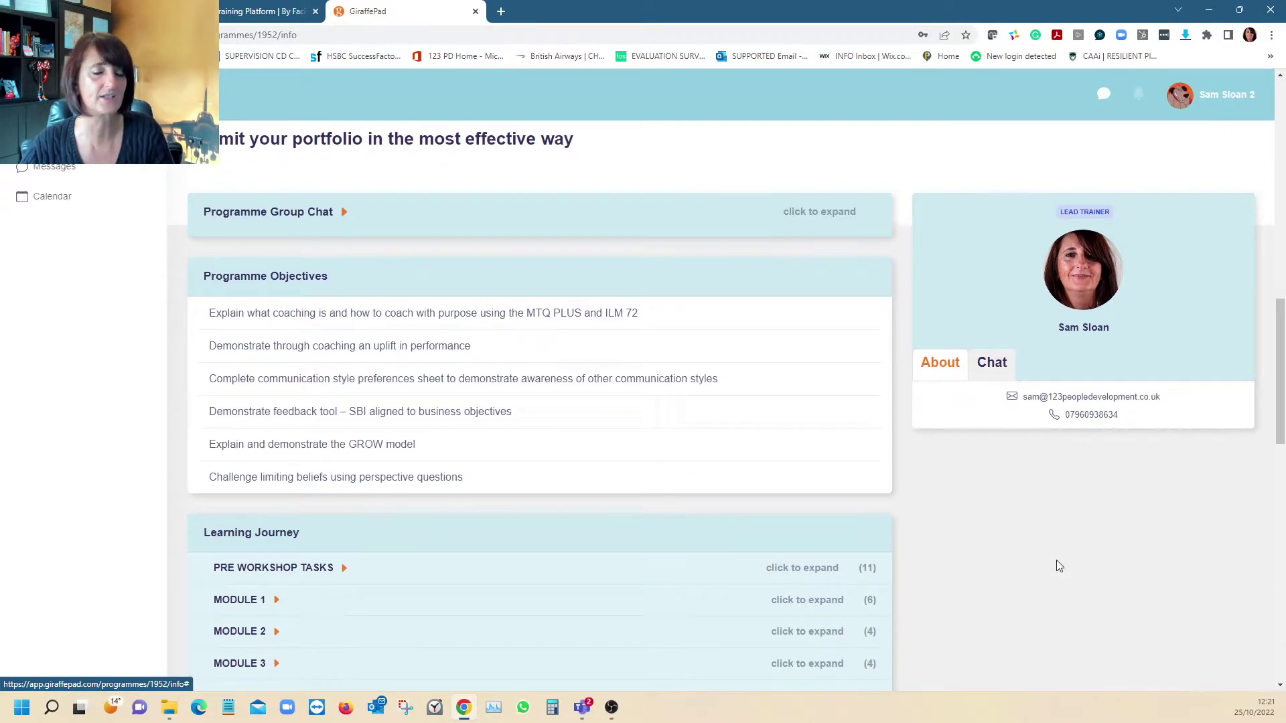
scroll(1058, 566, "down", 1)
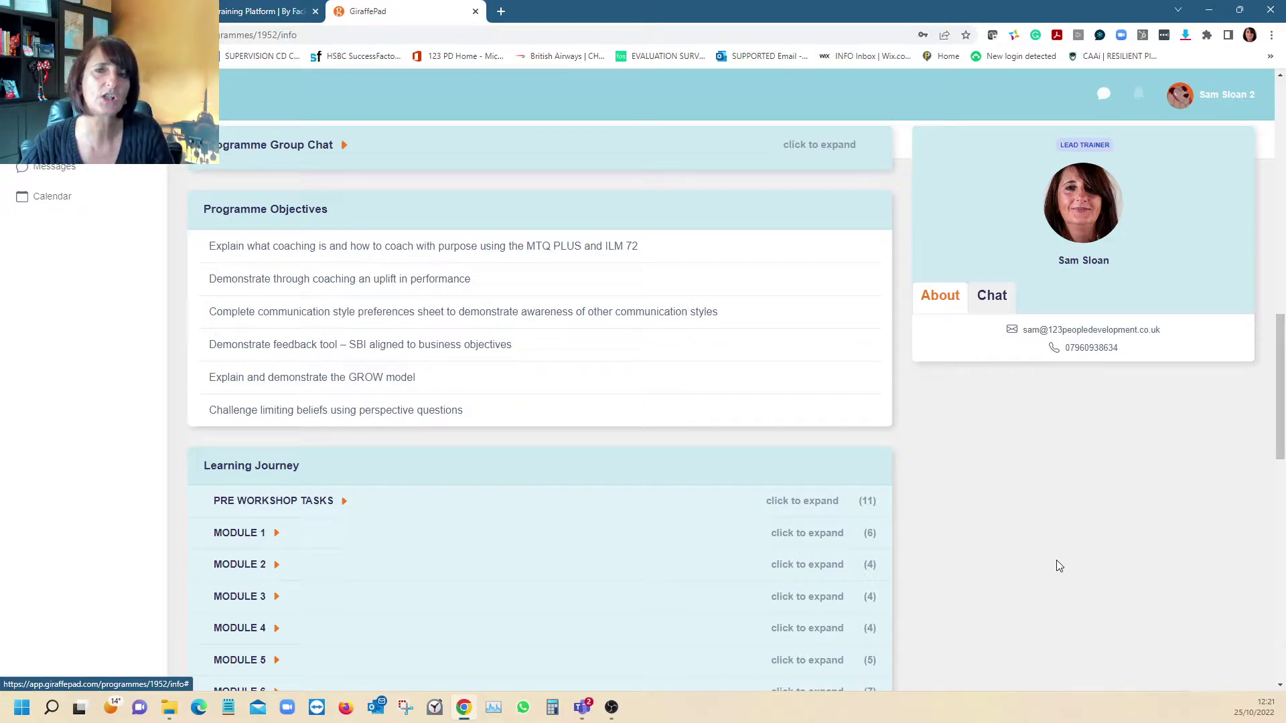
scroll(425, 594, "down", 2)
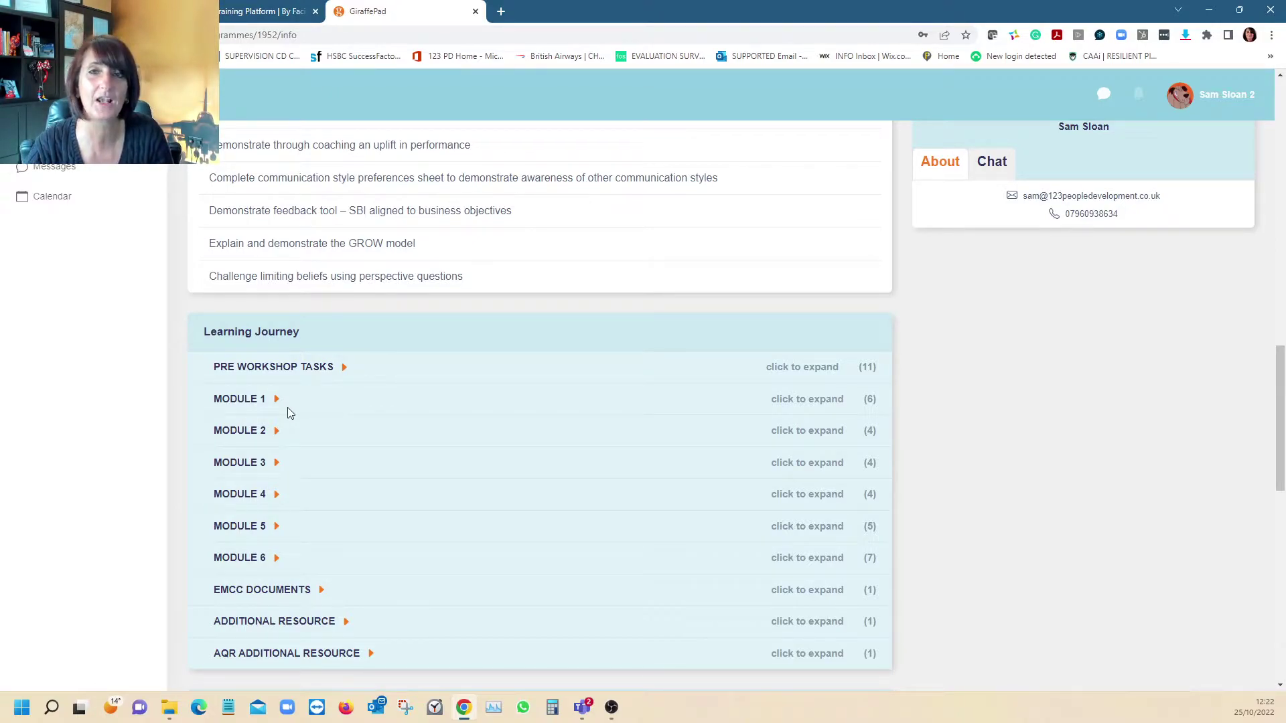
- Expand the Programme Group Chat and place the cursor in its message field
scroll(544, 400, "up", 5)
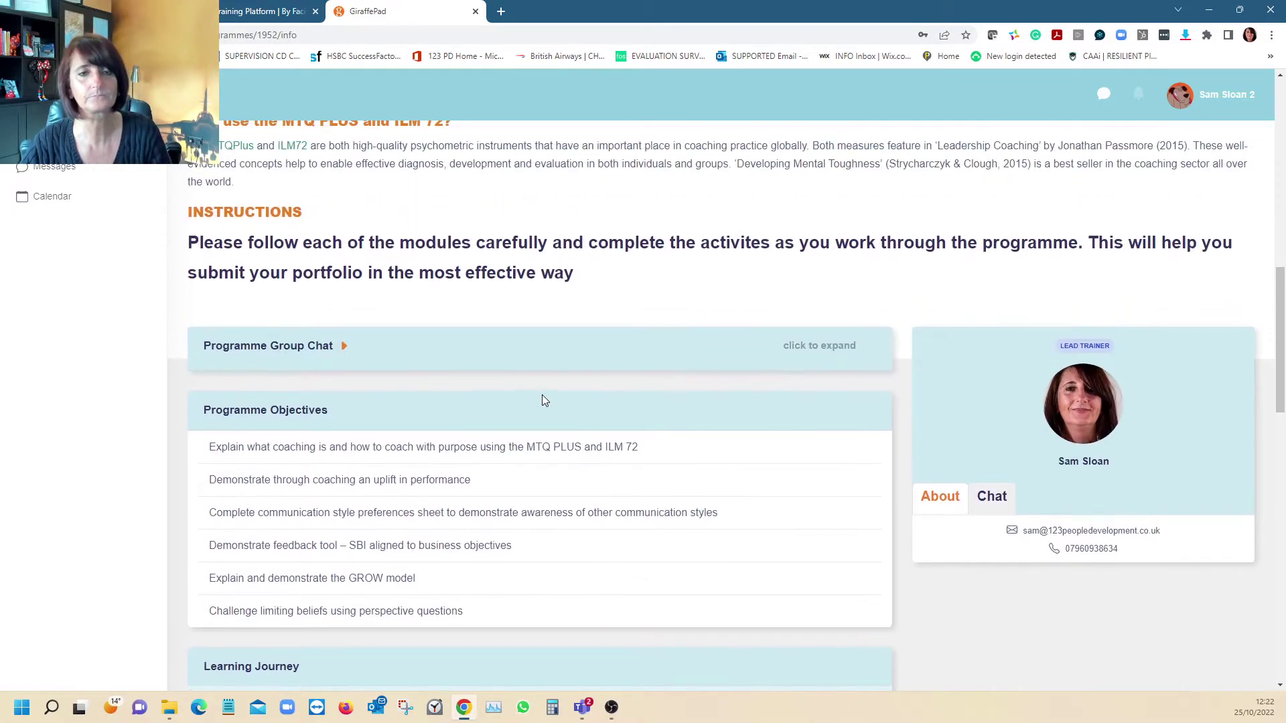
left_click(343, 347)
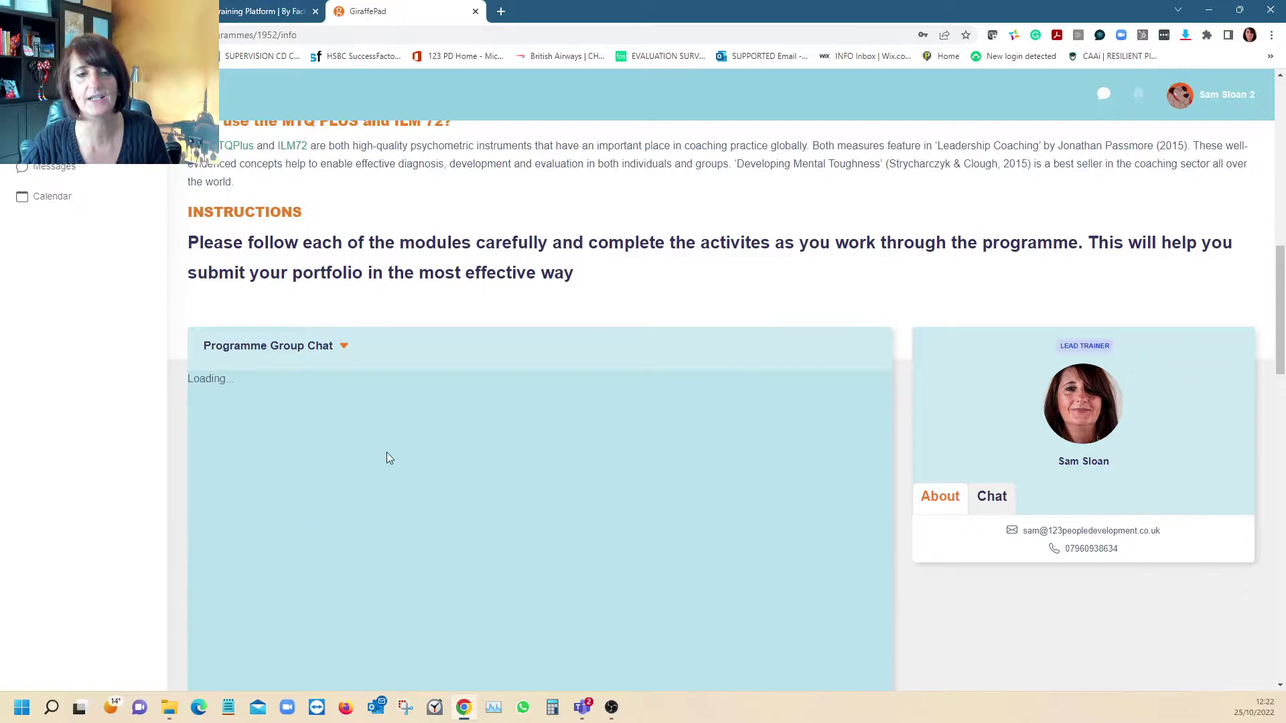
scroll(368, 406, "down", 2)
scroll(369, 407, "down", 1)
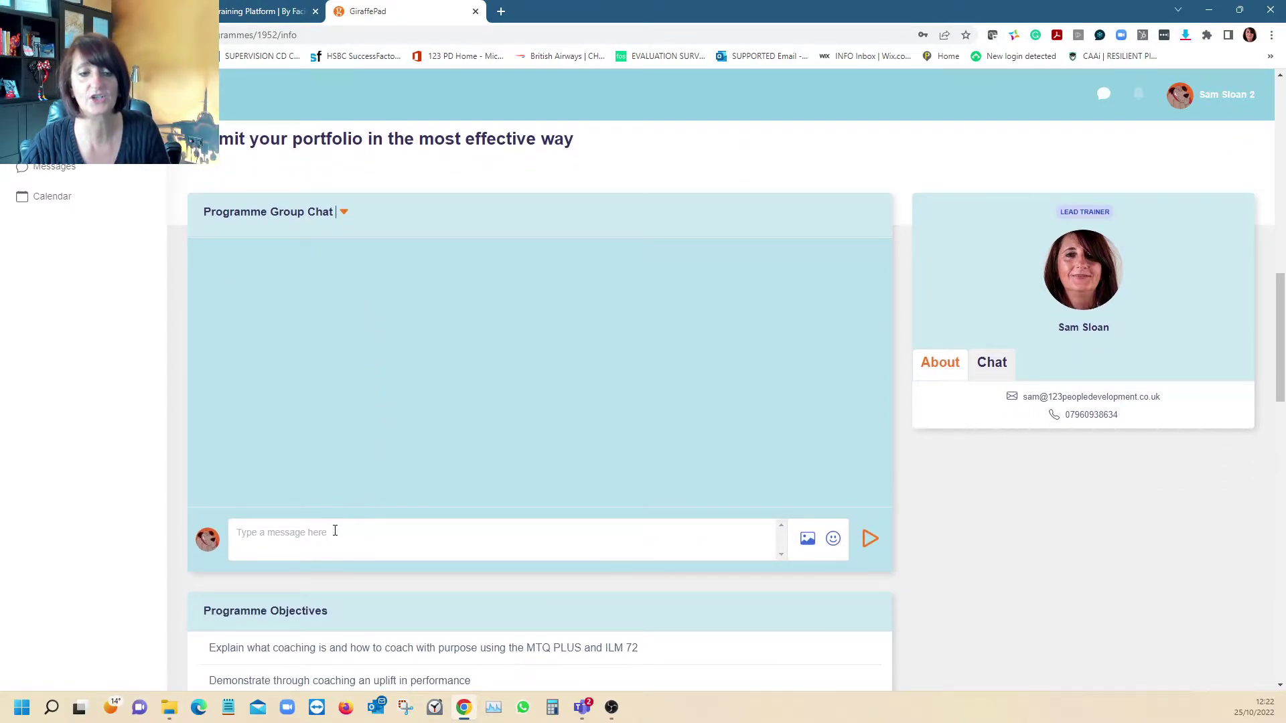
left_click(314, 543)
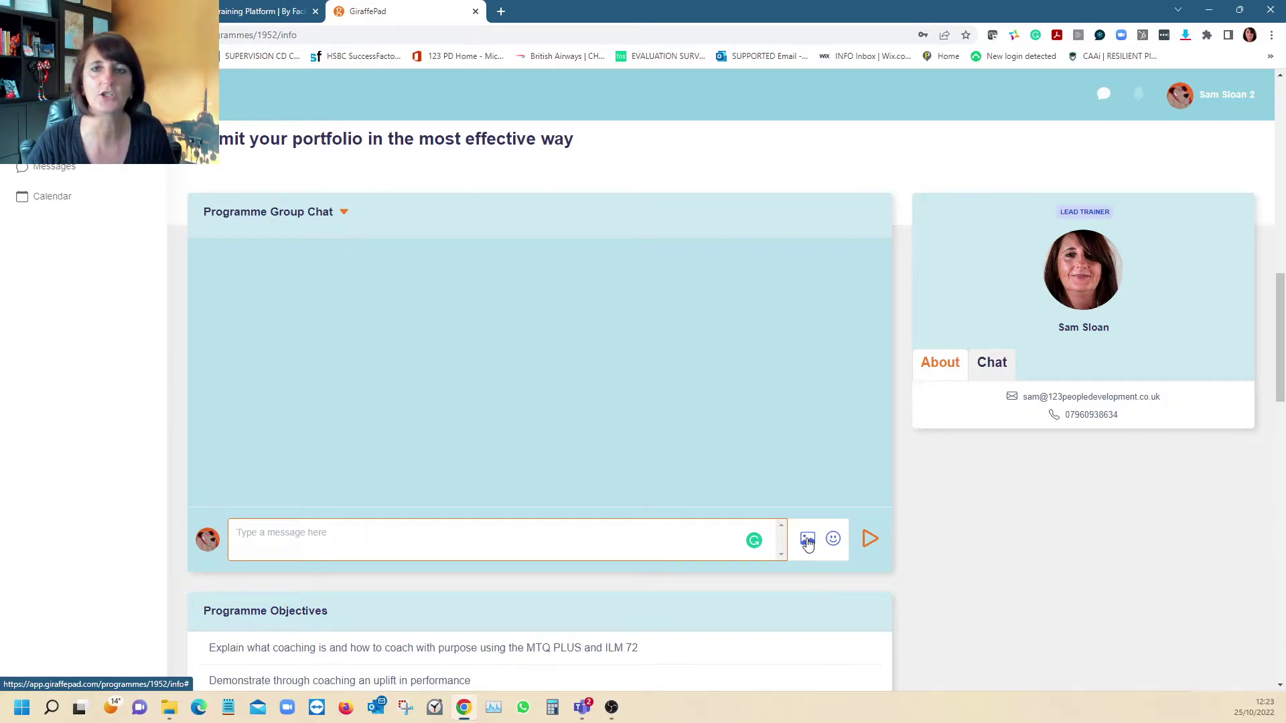
- Expand the Pre Workshop Tasks in the Learning Journey and look through the listed activities
scroll(459, 488, "down", 6)
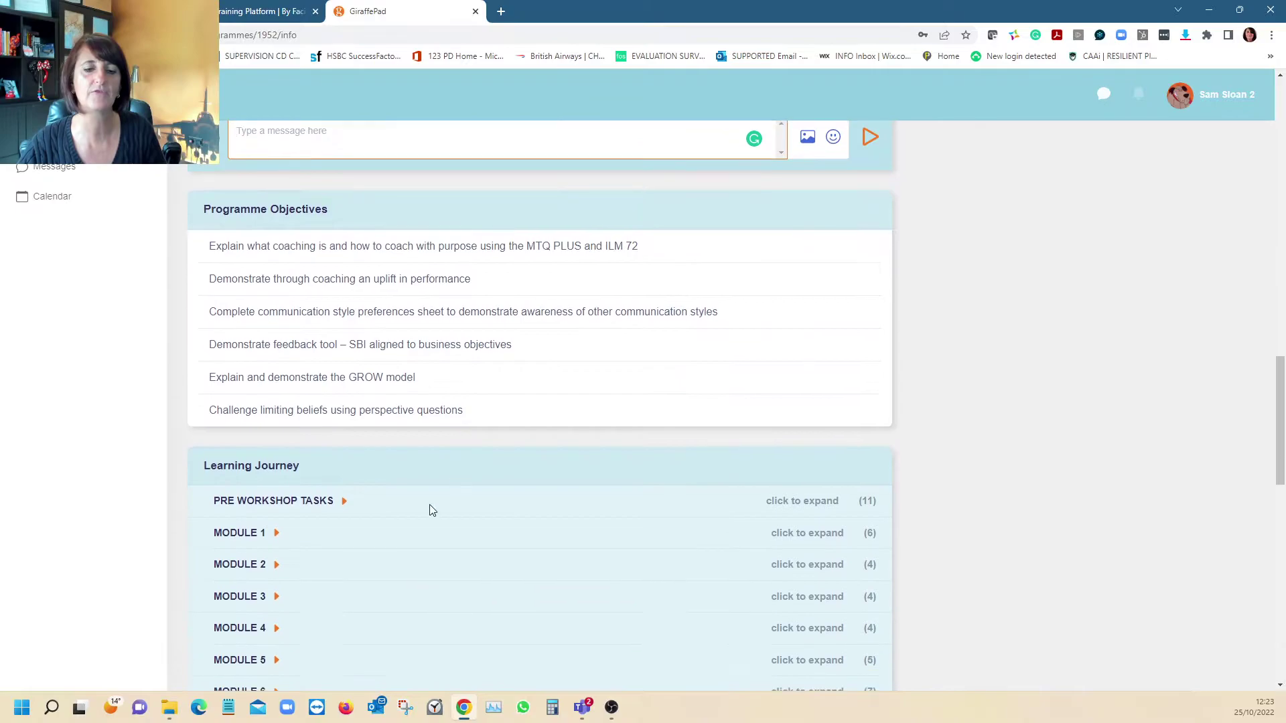
left_click(343, 501)
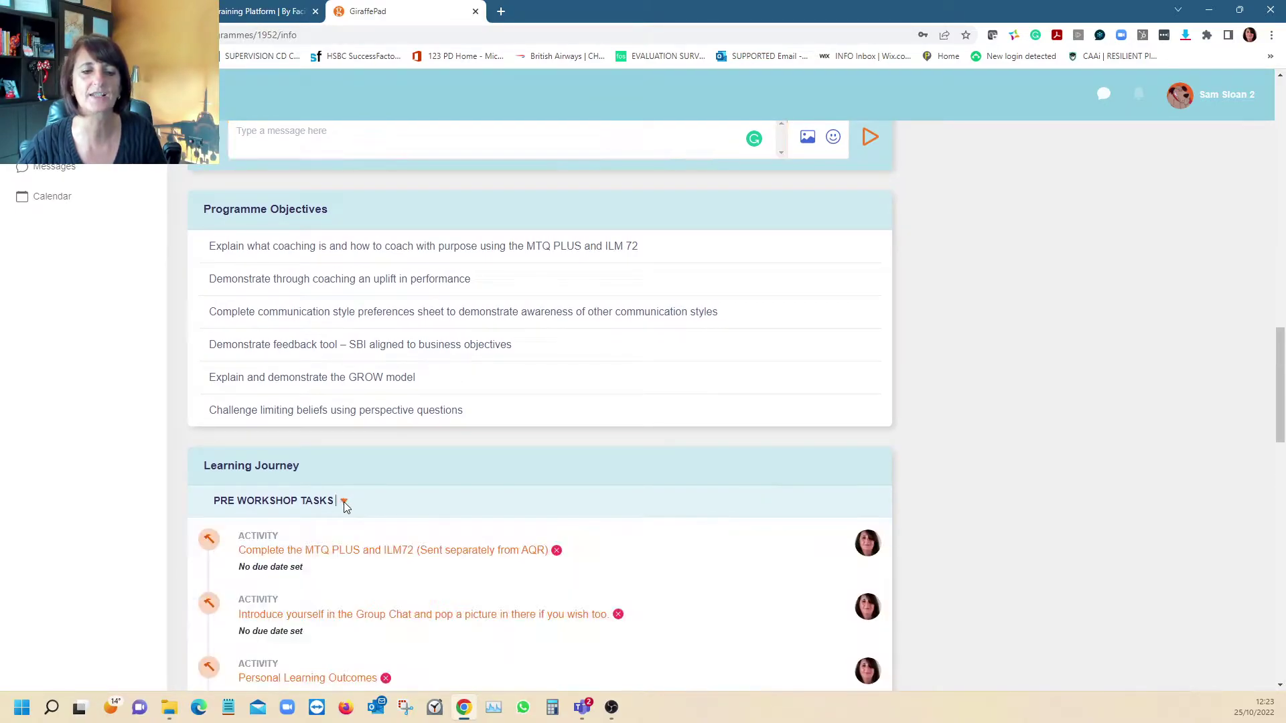
scroll(574, 488, "down", 3)
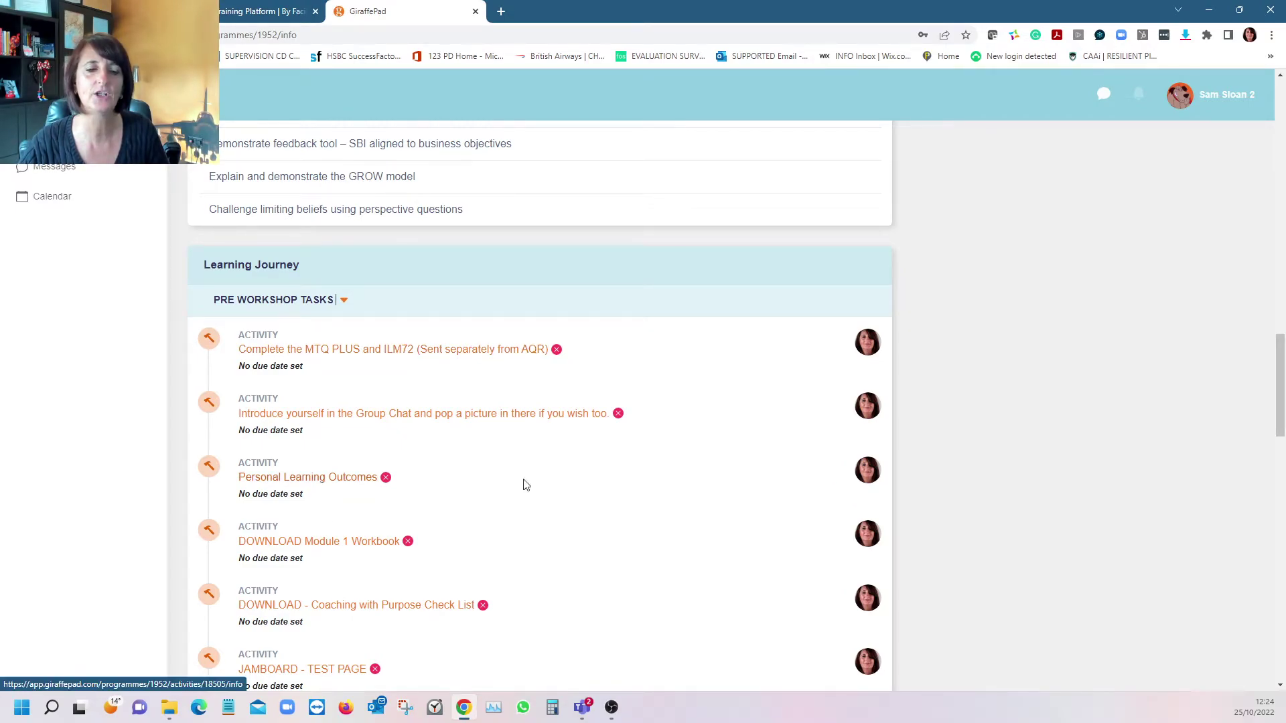
scroll(526, 485, "down", 2)
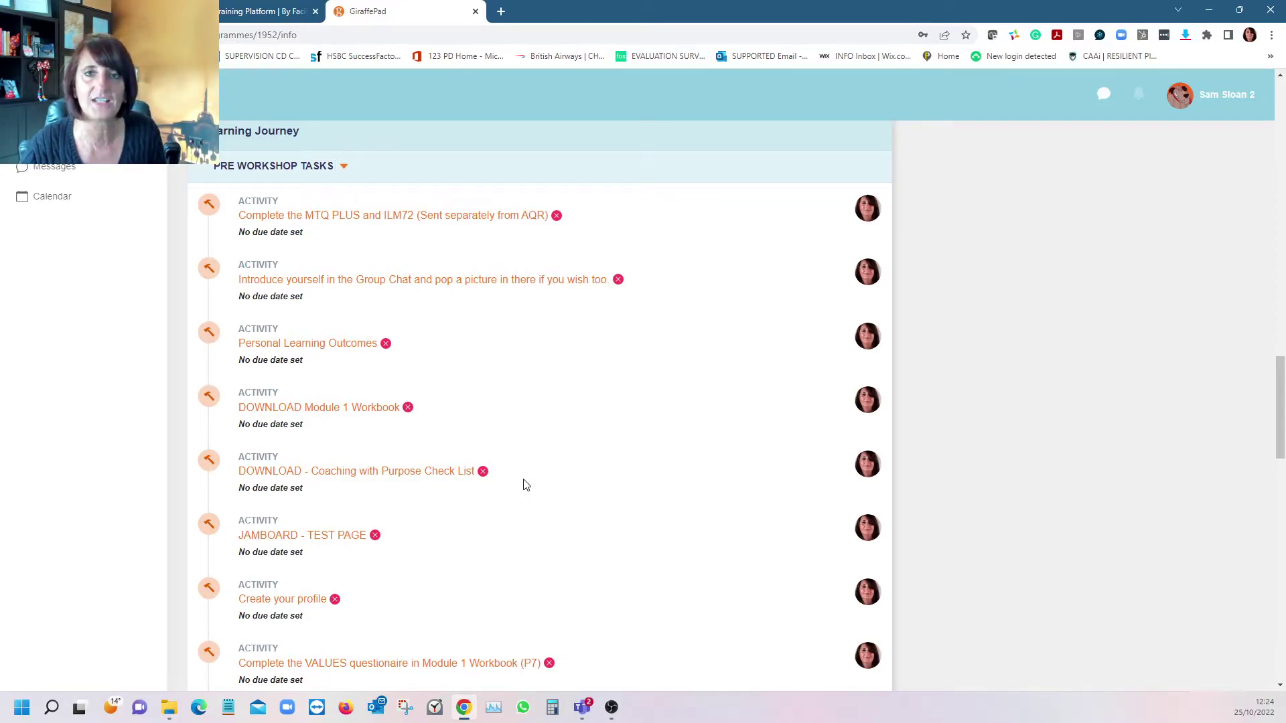
- Open the DOWNLOAD Module 1 Workbook activity and download the file CWP Module 1 Workbook NV0.1.docx
left_click(335, 411)
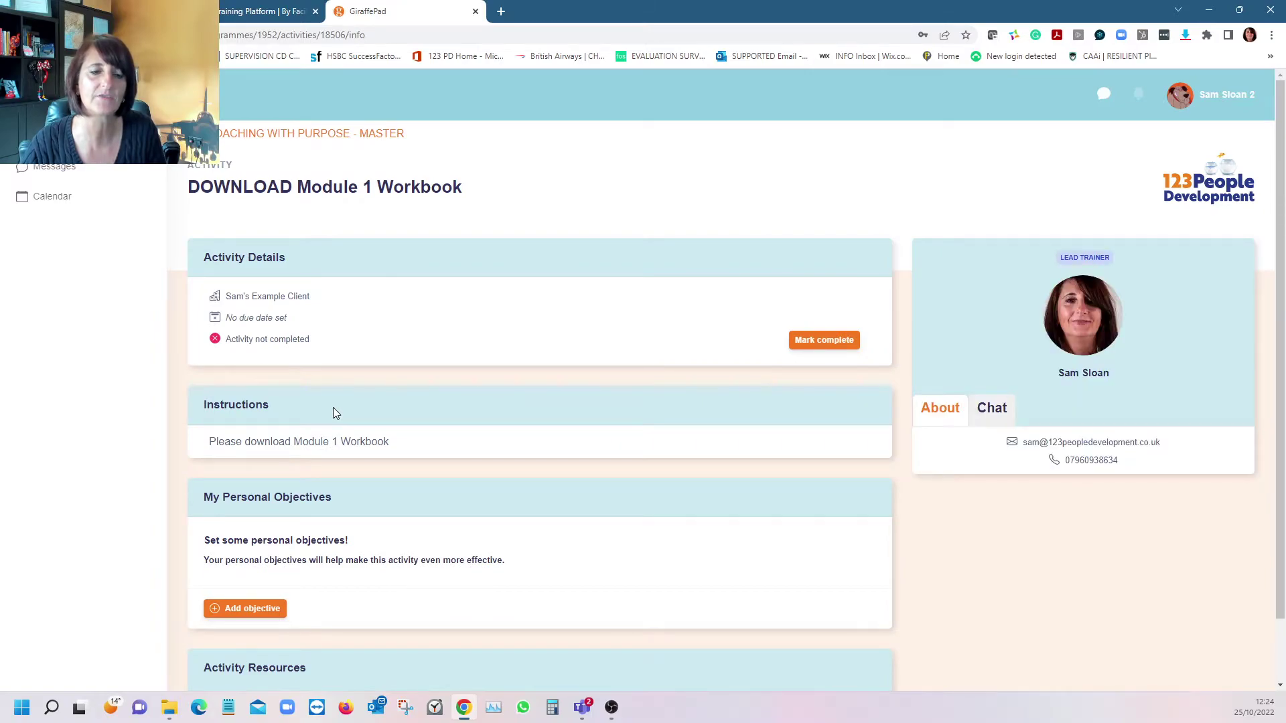
scroll(416, 422, "down", 1)
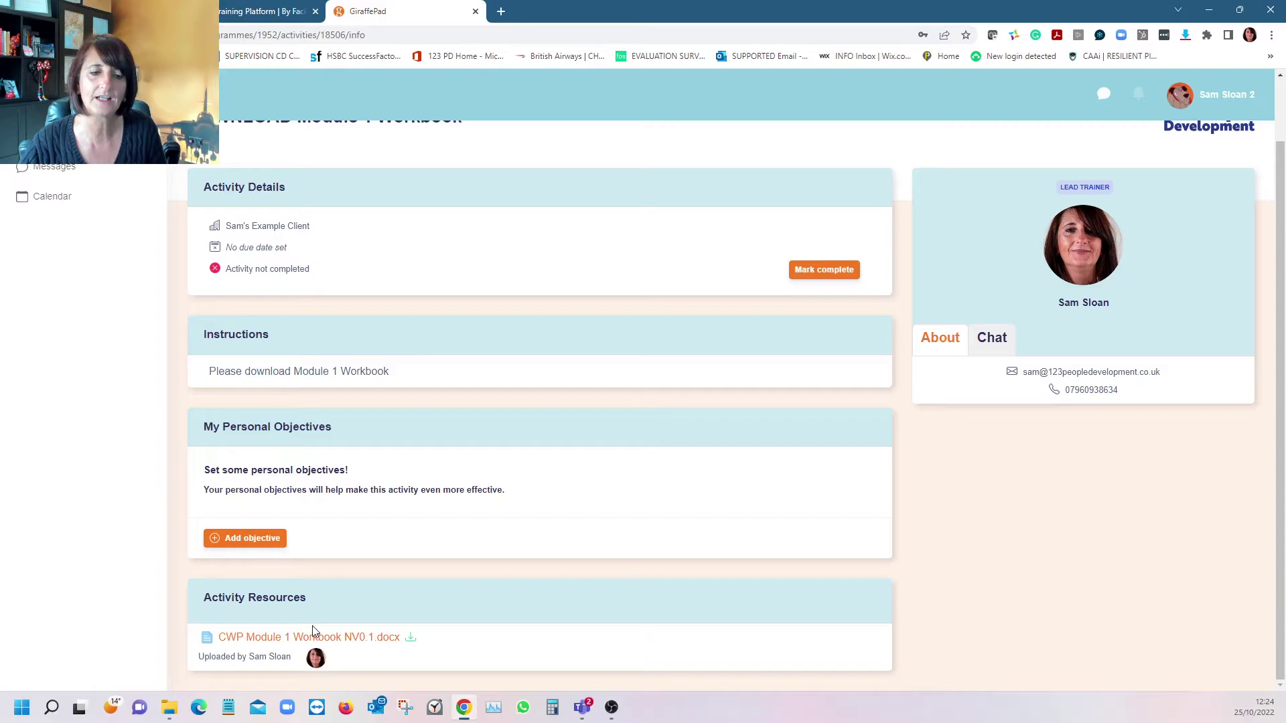
left_click(315, 635)
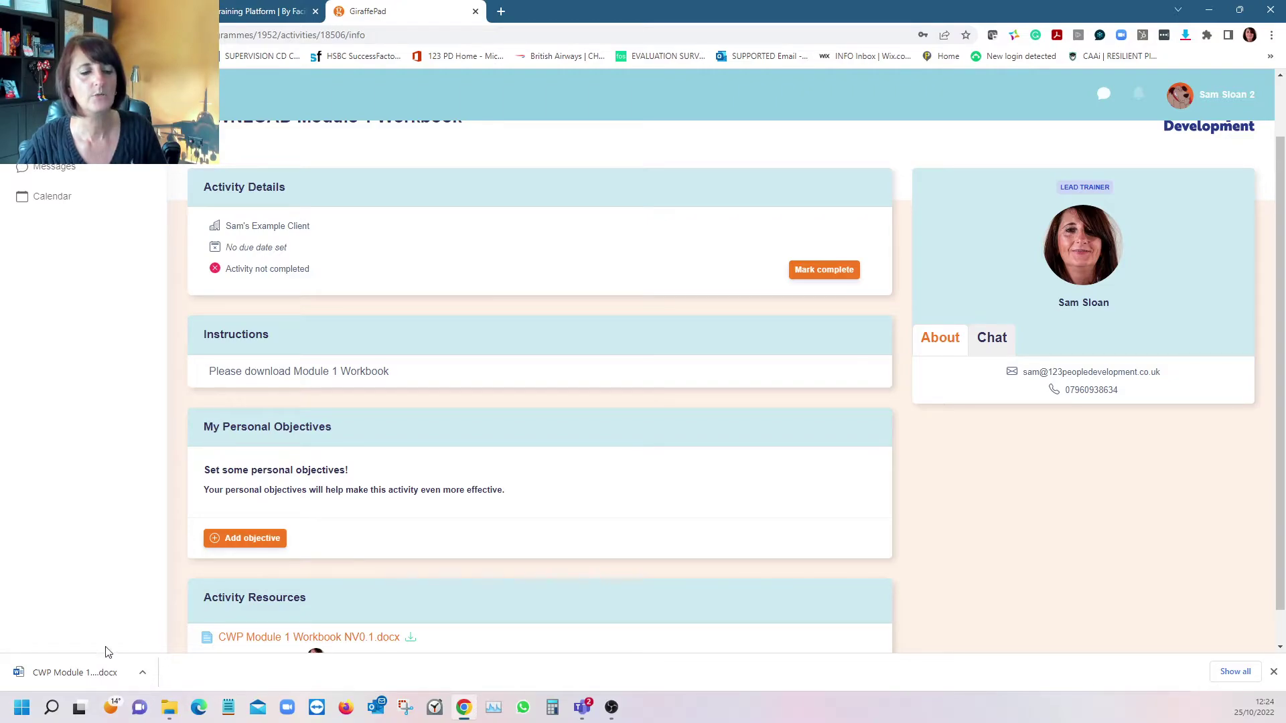
- Open the downloaded workbook full-screen in Word and go to the answer box of the Coaching / Personal Values Reflection Activity on page 8
left_click(87, 676)
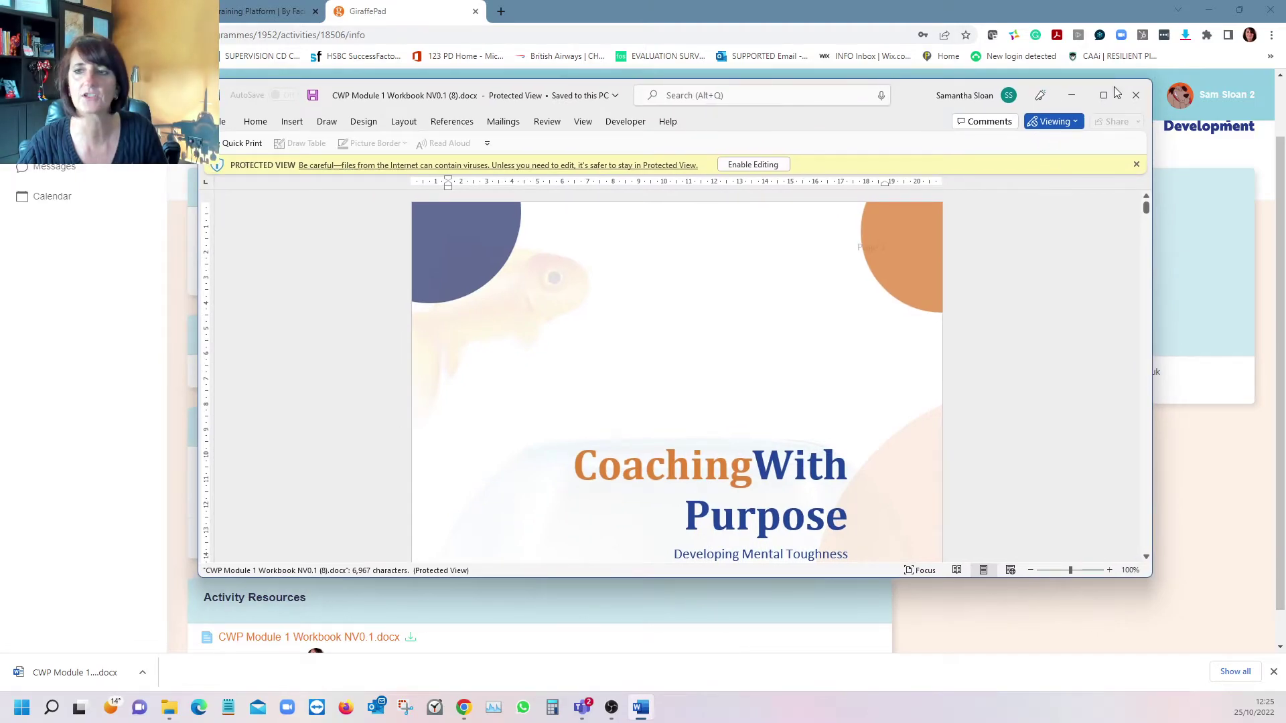
left_click(1115, 92)
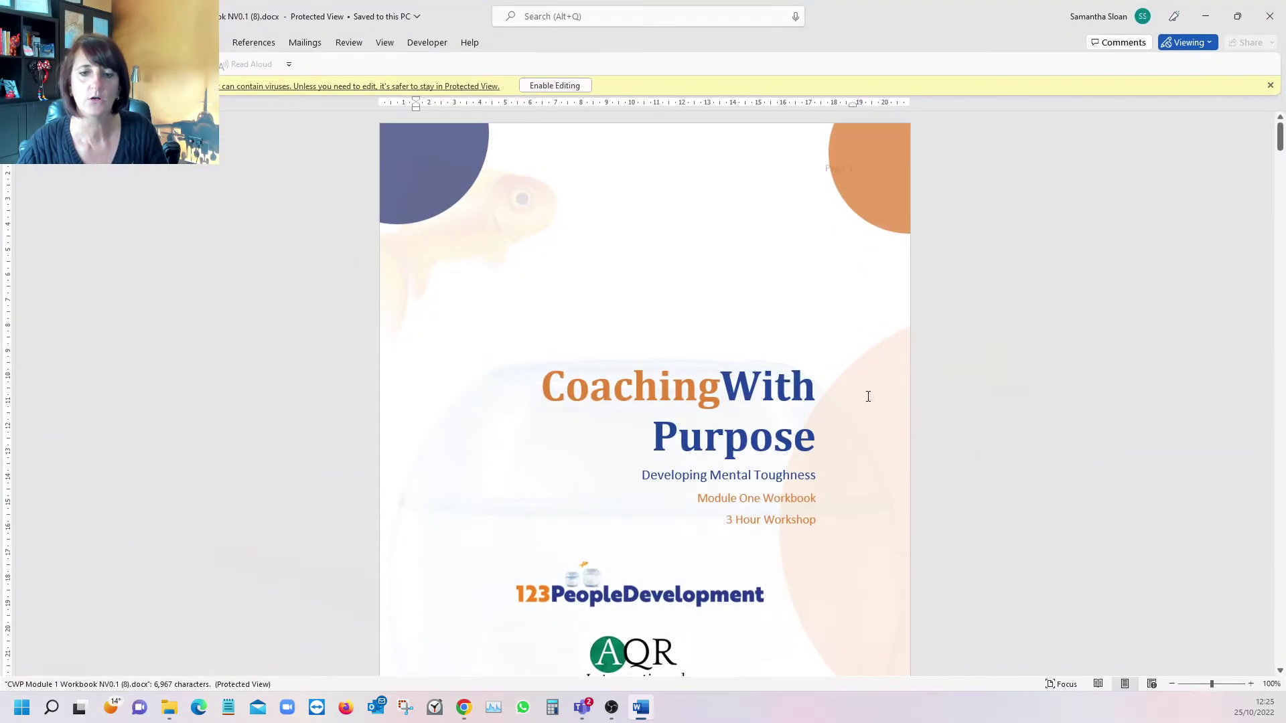
scroll(870, 395, "down", 3)
scroll(872, 397, "down", 3)
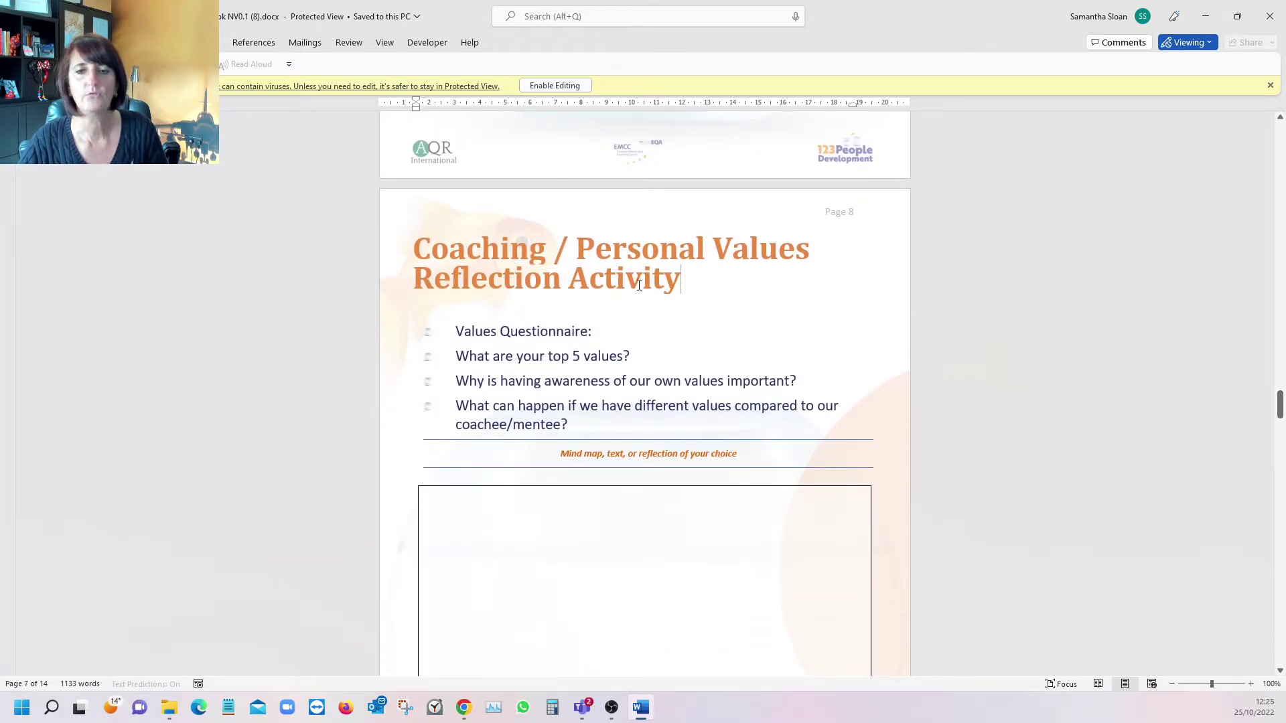
triple_click(666, 290)
left_click(795, 310)
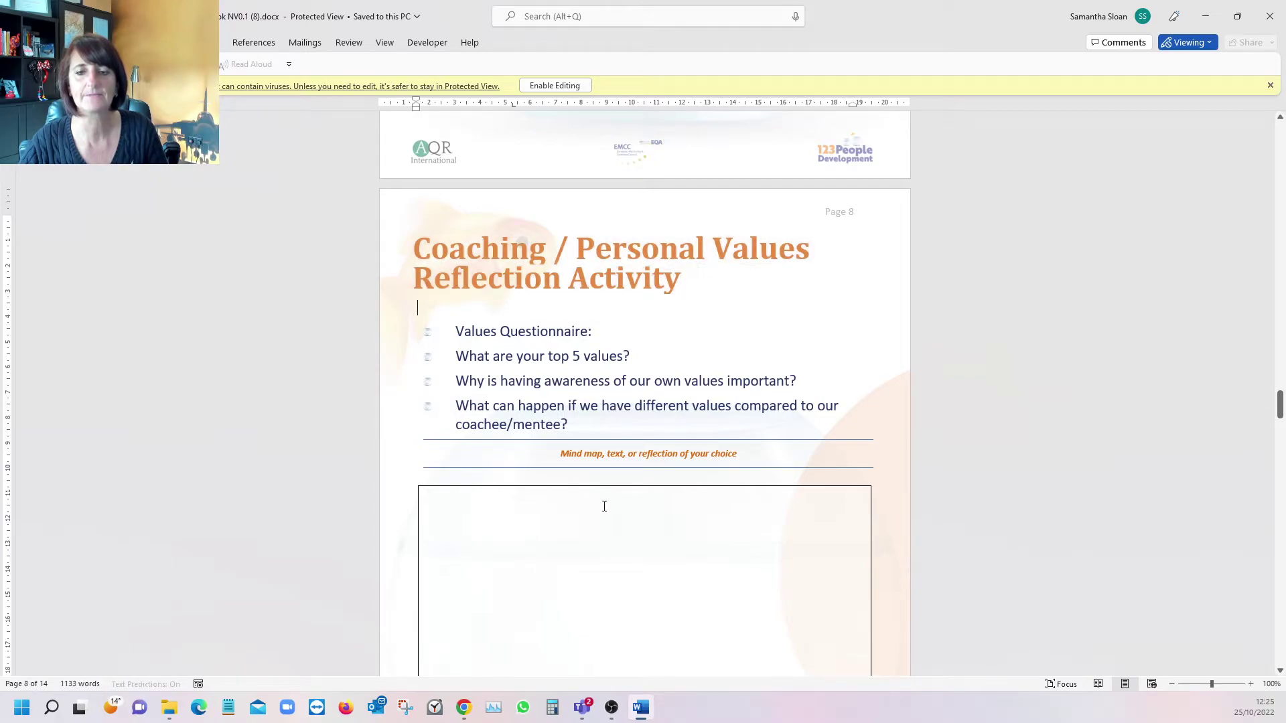
left_click(568, 516)
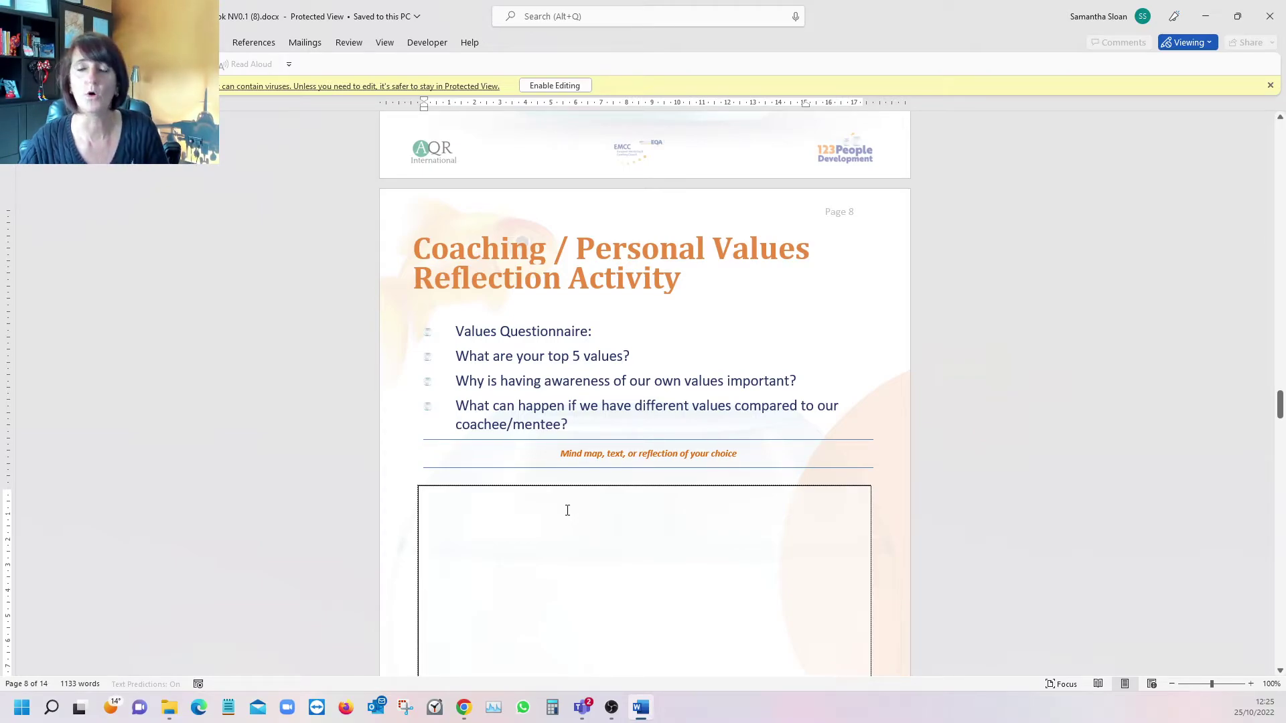
- Switch back to GiraffePad, return to the Coaching with Purpose - Master programme page and review the remaining pre-workshop activities and questionnaires
left_click(1206, 16)
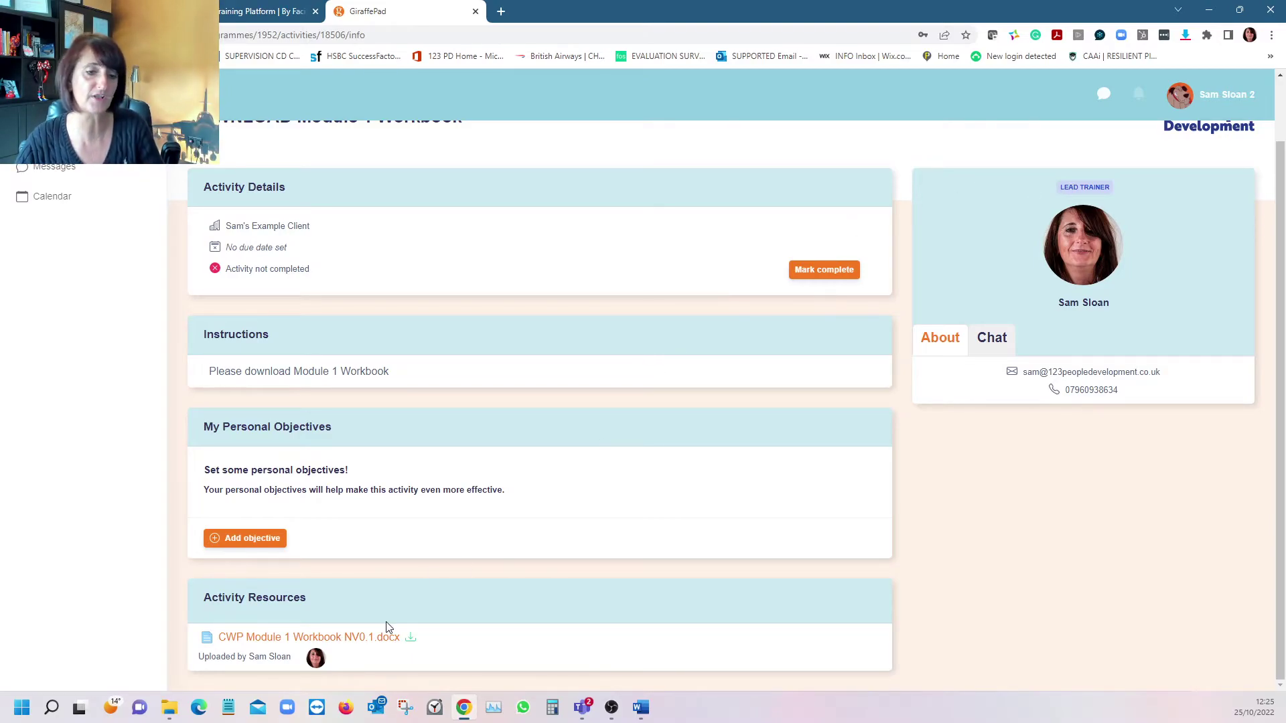
scroll(486, 460, "up", 1)
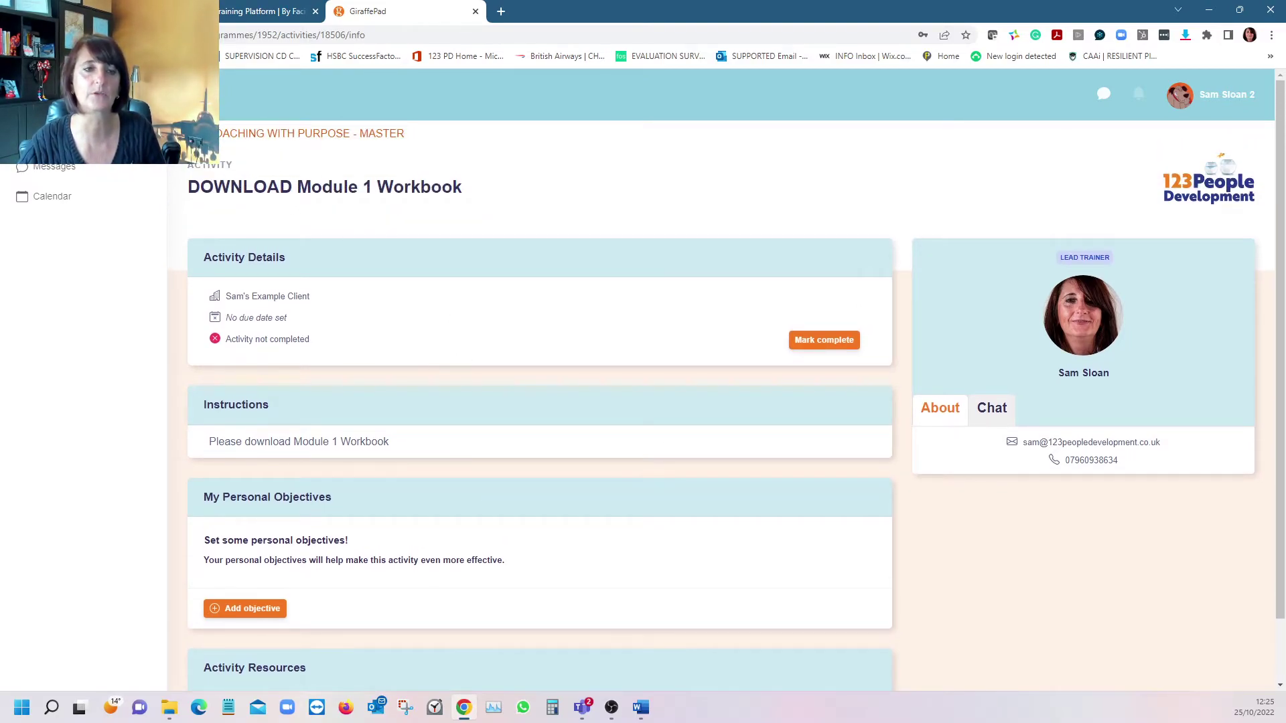
left_click(226, 132)
scroll(551, 240, "down", 20)
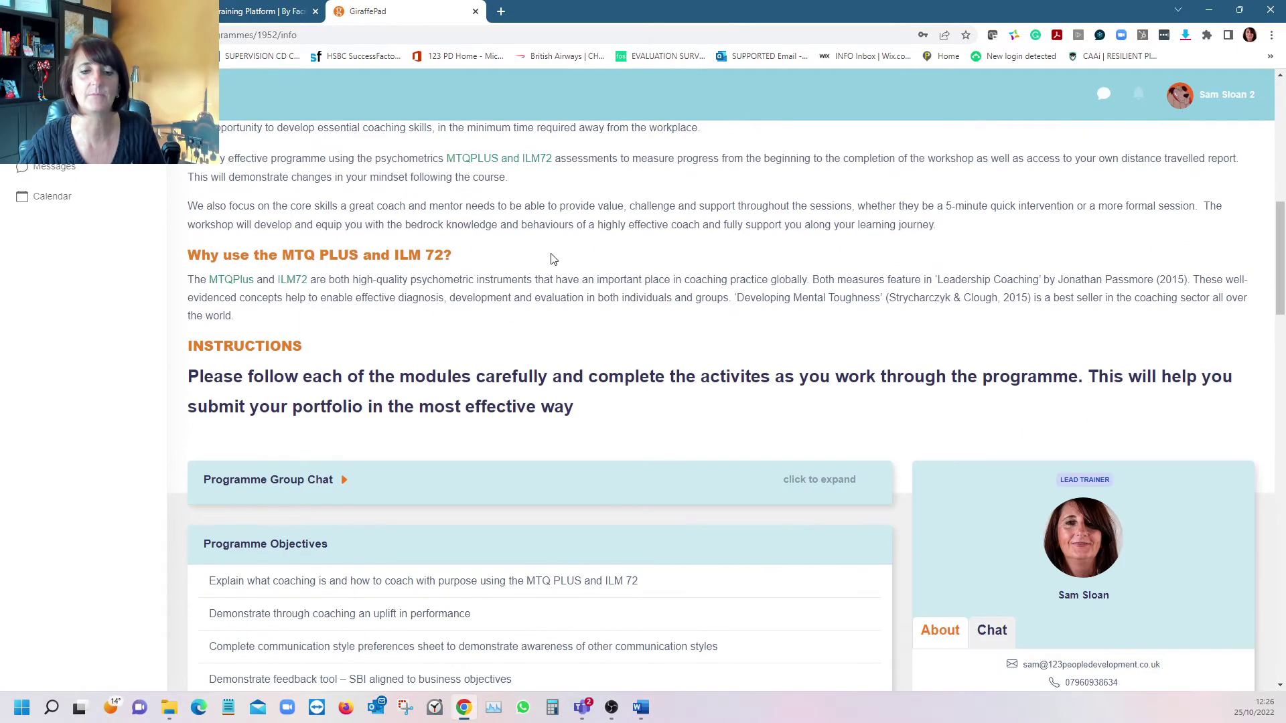
scroll(553, 264, "down", 3)
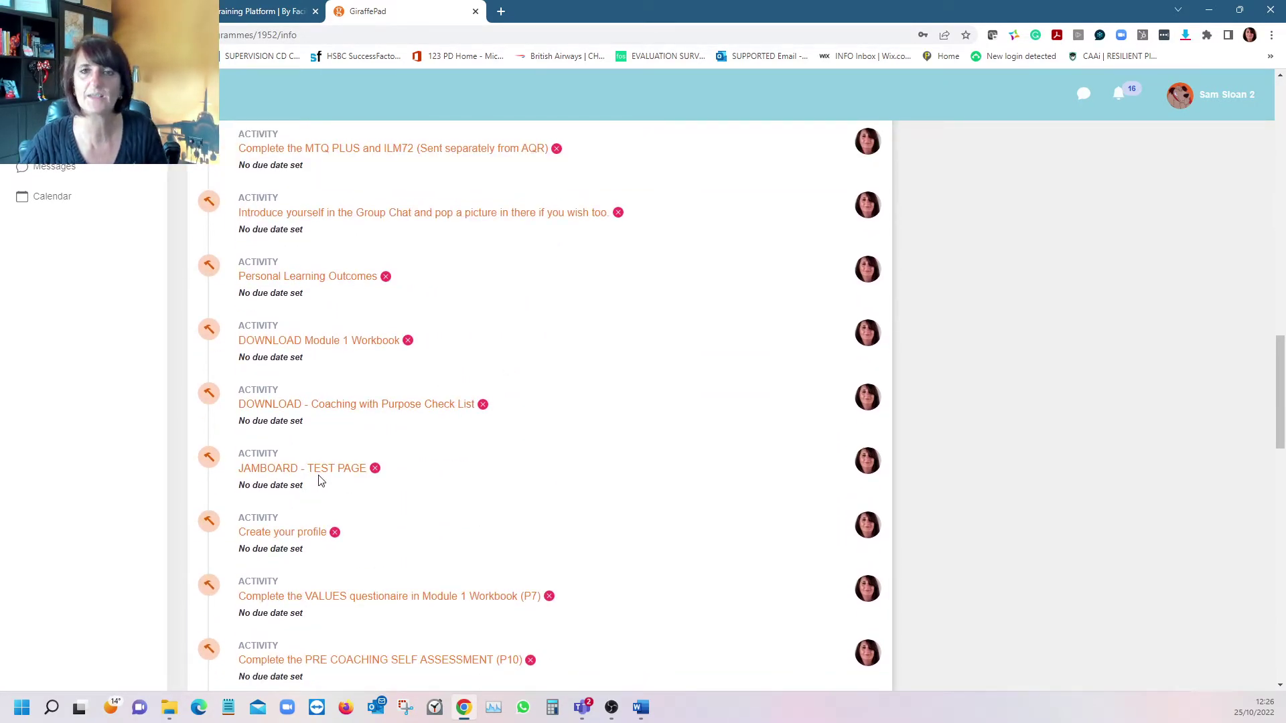
scroll(320, 480, "down", 2)
scroll(420, 454, "down", 1)
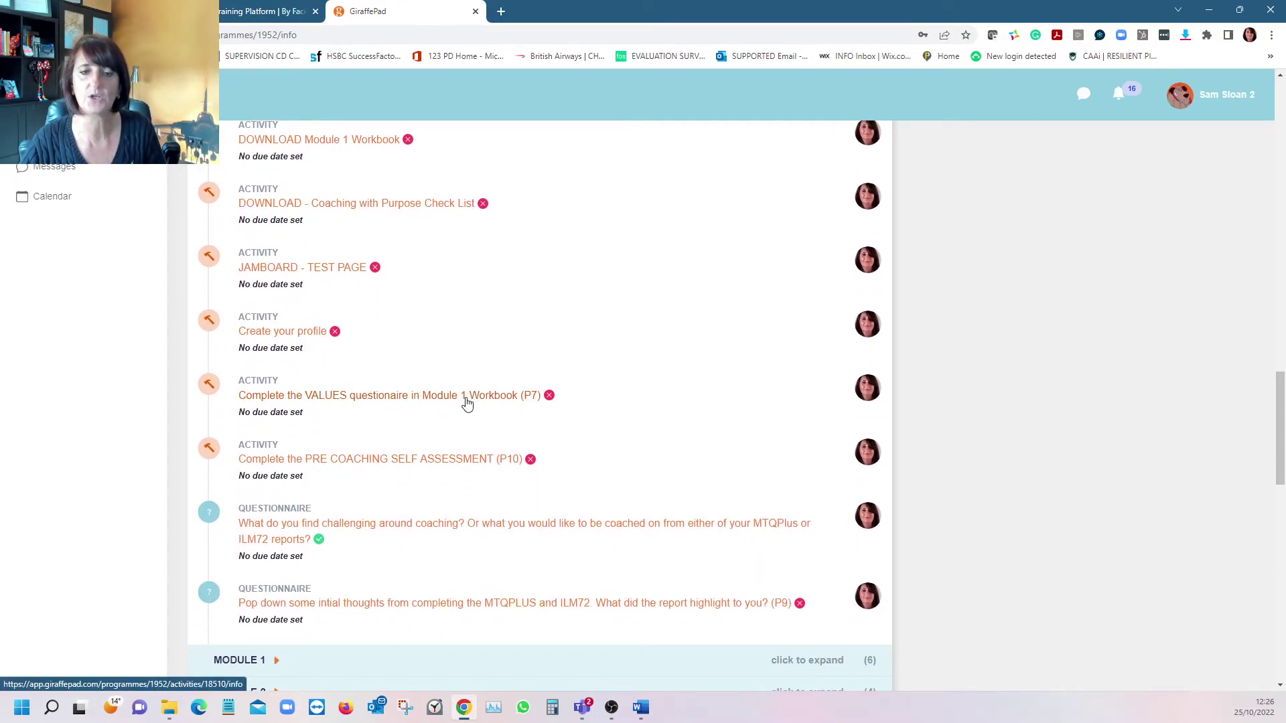
scroll(467, 404, "down", 1)
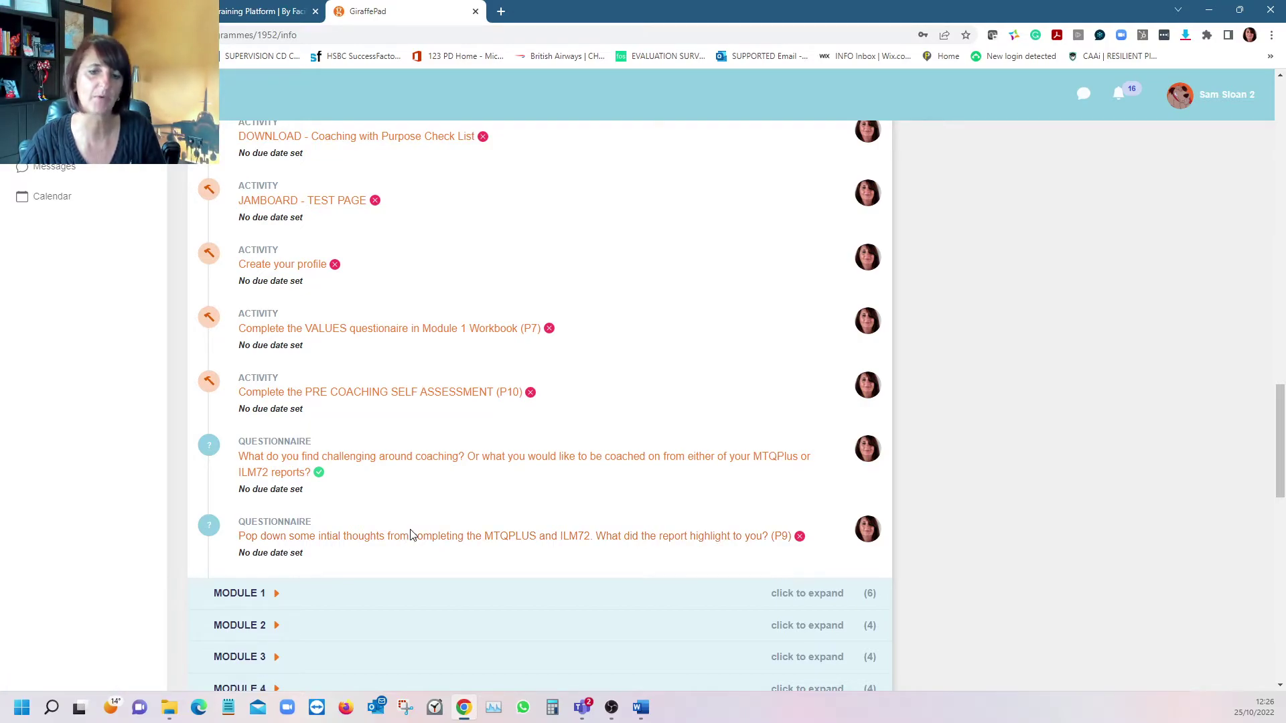
scroll(411, 534, "down", 2)
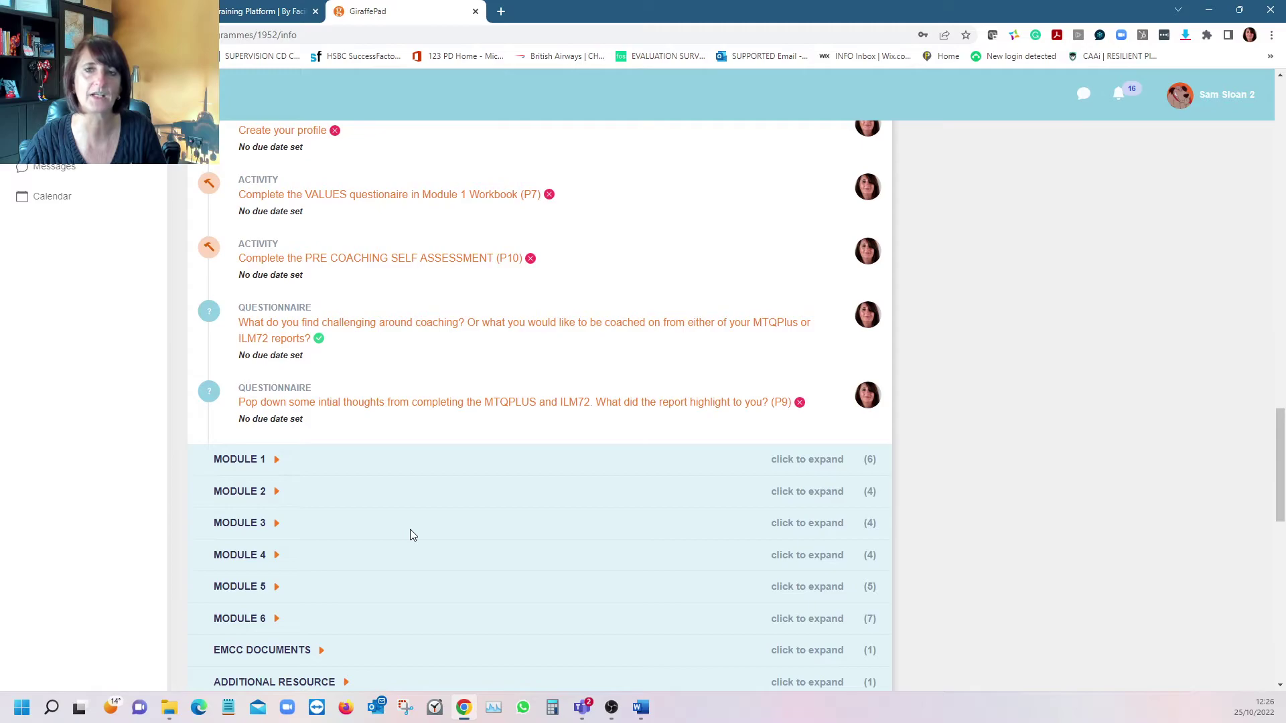
- Expand Module 1 in the Learning Journey and look through its activity, event and questionnaires
left_click(275, 460)
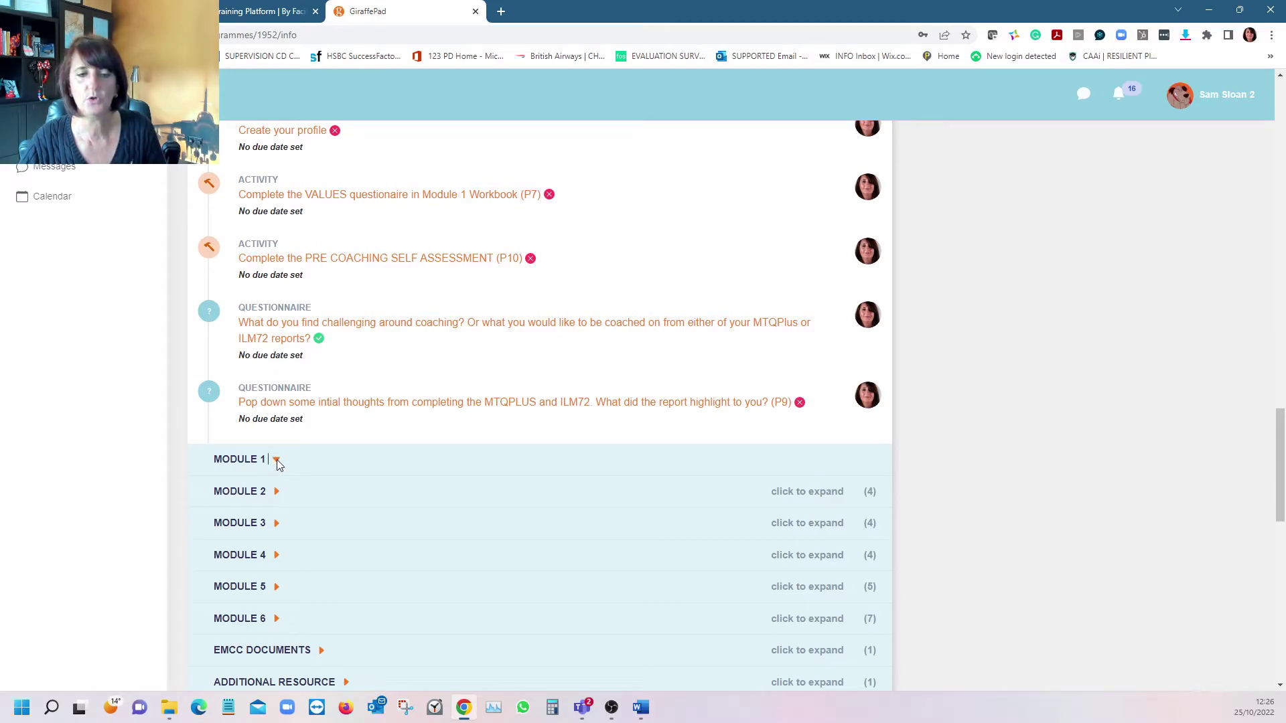
scroll(543, 480, "down", 3)
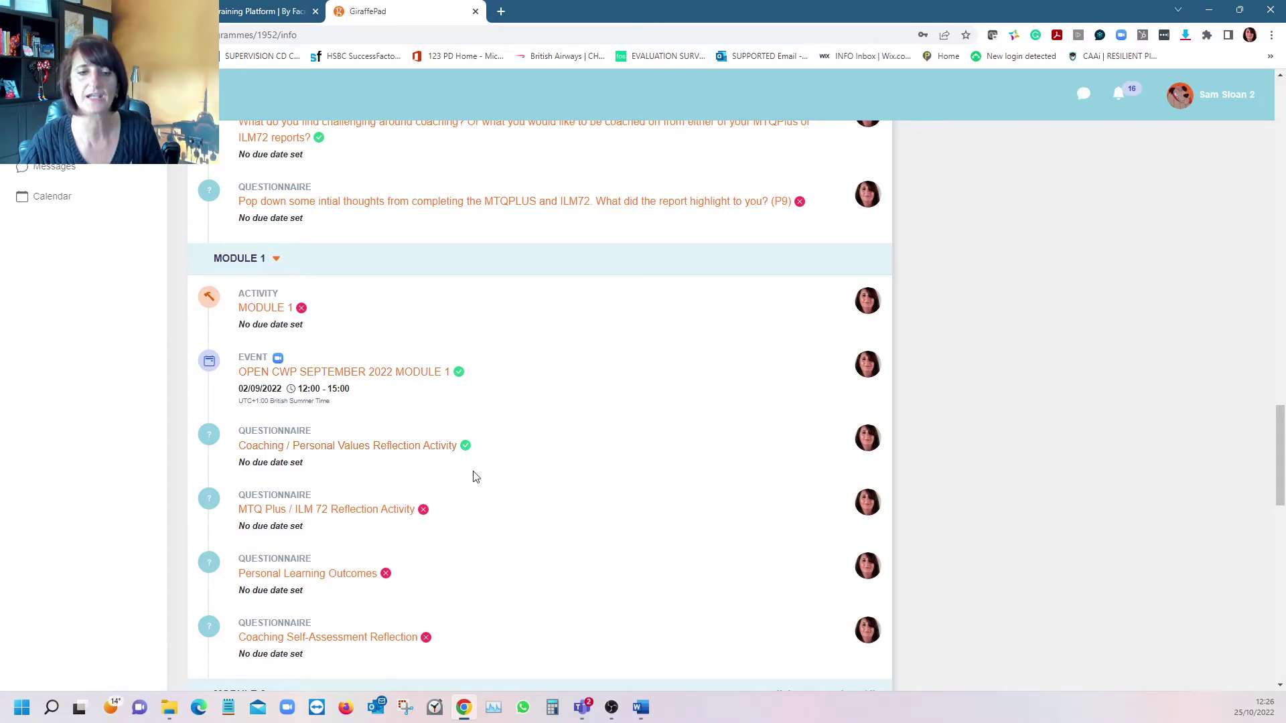
scroll(475, 477, "down", 1)
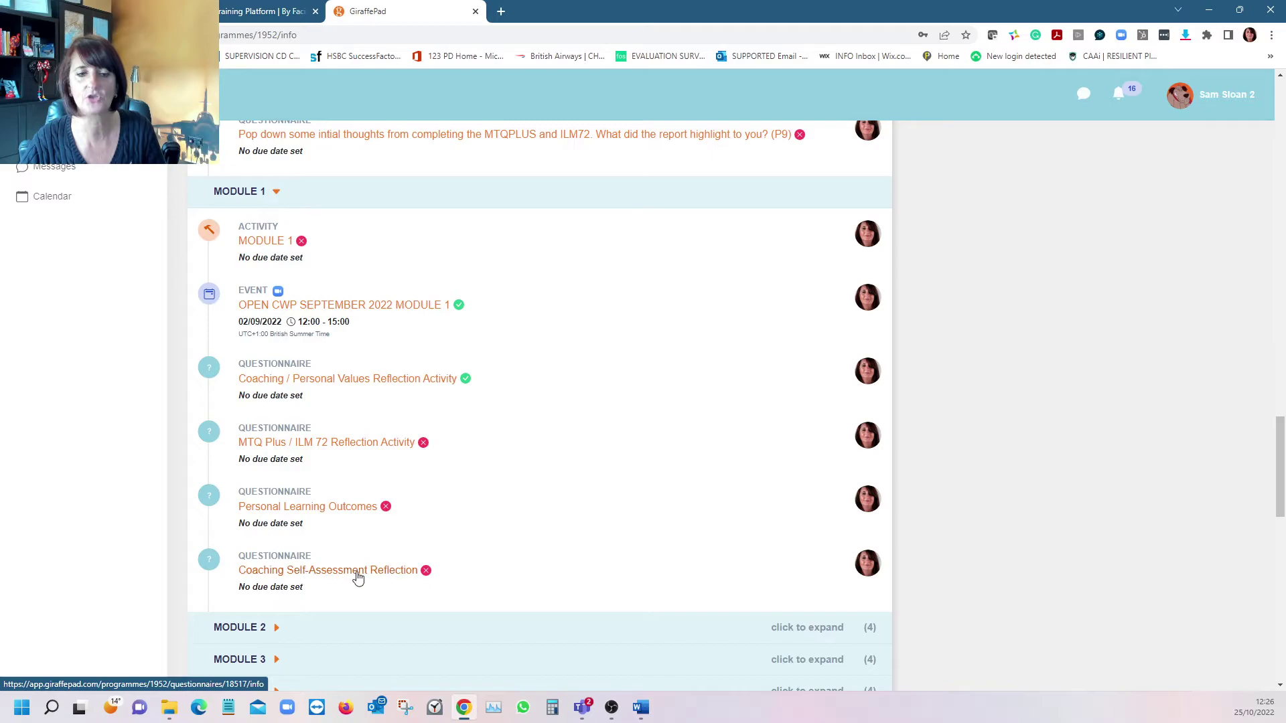
- Open the Coaching / Personal Values Reflection Activity questionnaire in Module 1 and review the submitted responses
left_click(342, 379)
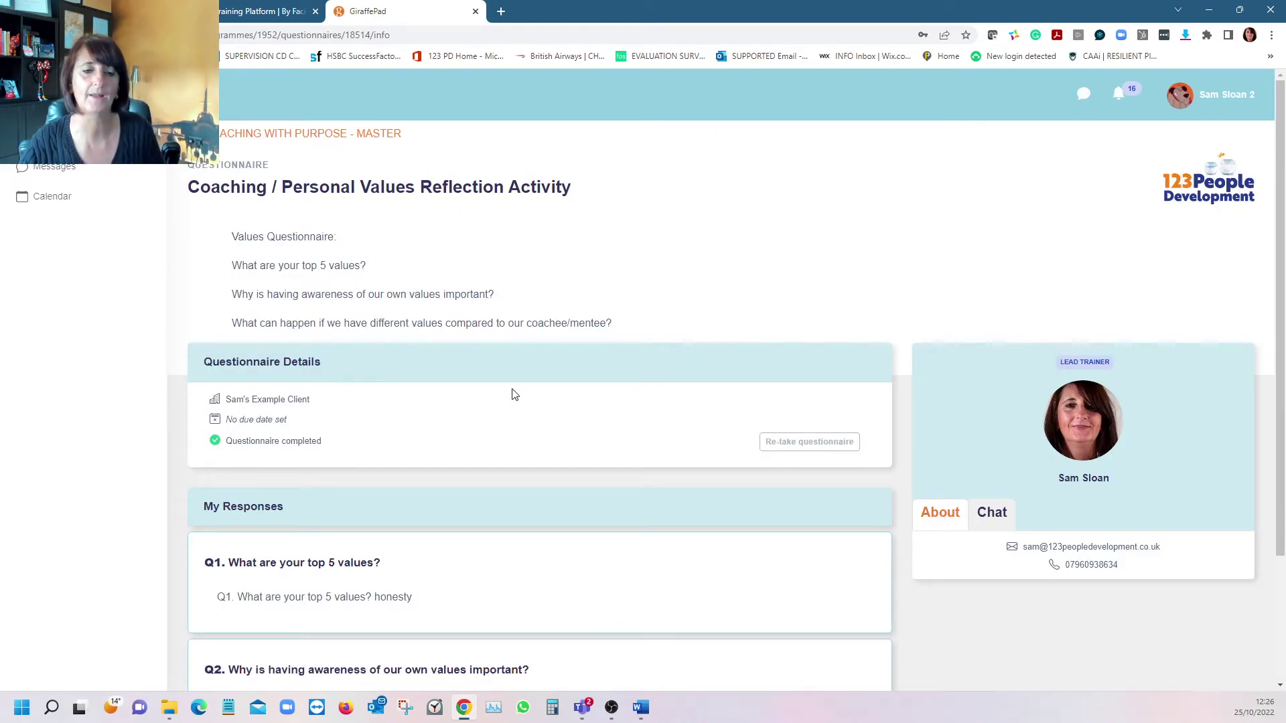
scroll(512, 394, "down", 2)
scroll(512, 394, "down", 1)
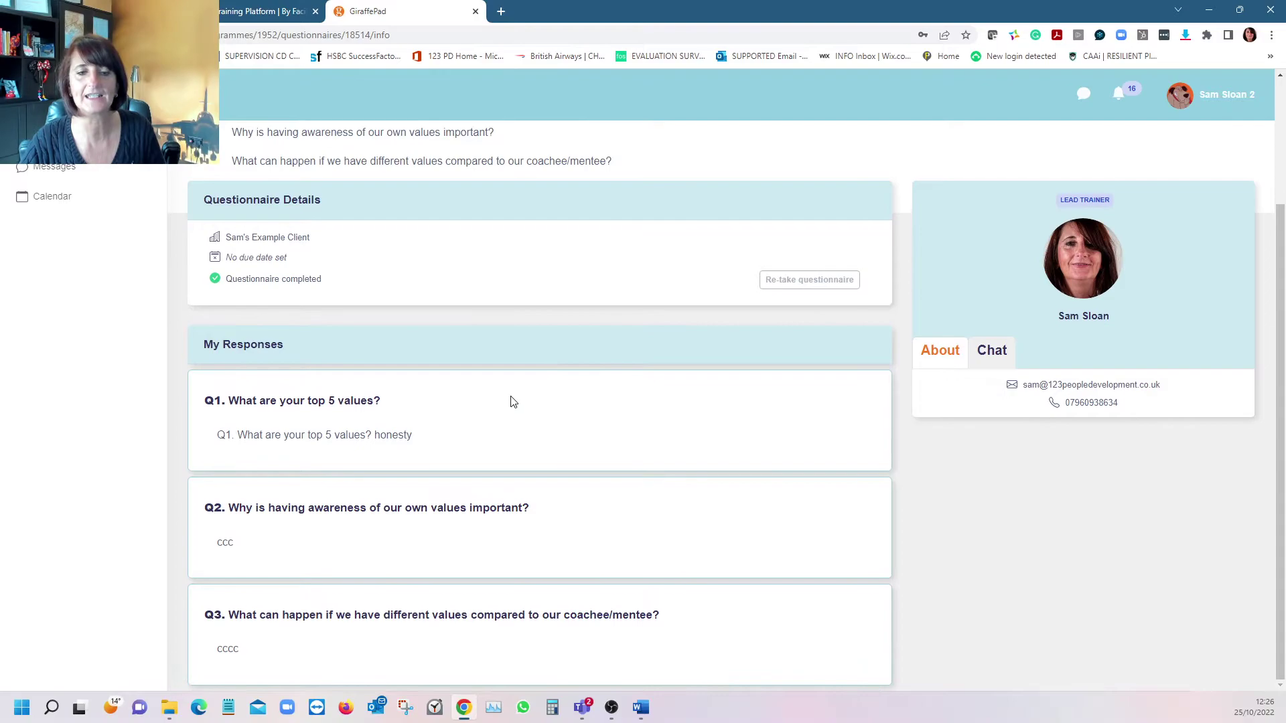
- Re-take the Coaching / Personal Values Reflection Activity questionnaire and answer question 1 about the top 5 values with "asada"
left_click(835, 281)
left_click(765, 427)
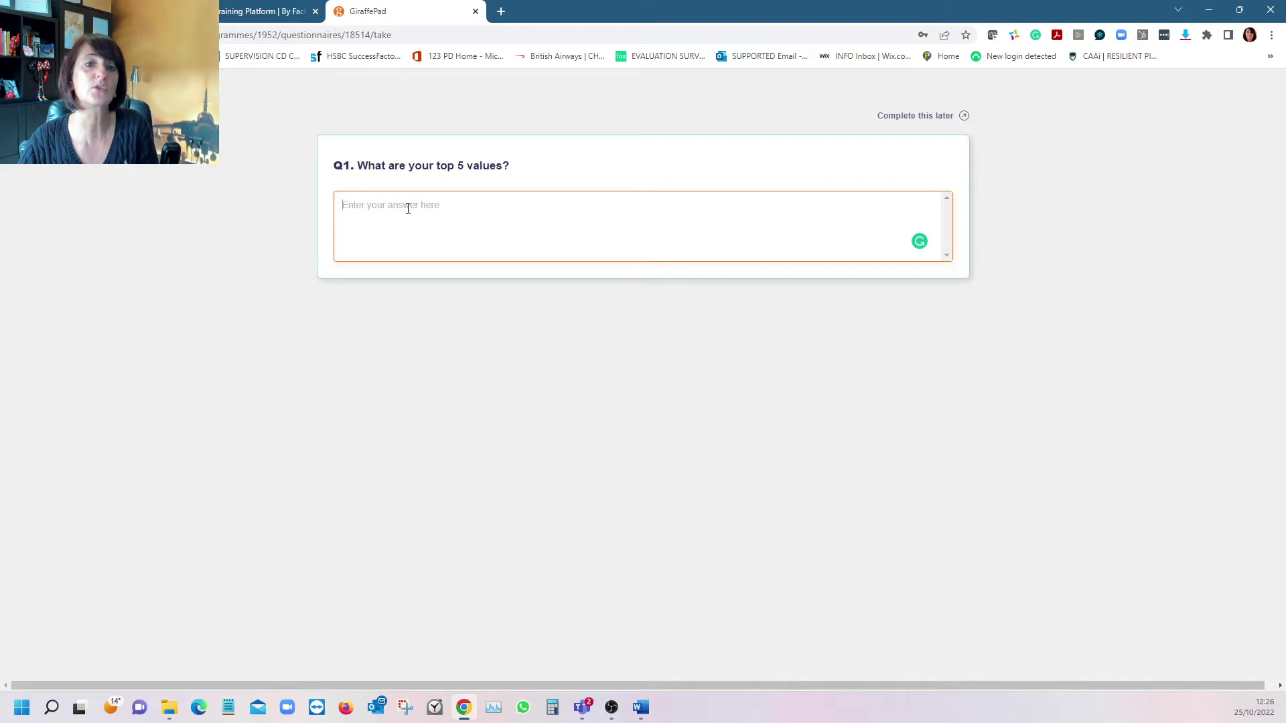
type("asada")
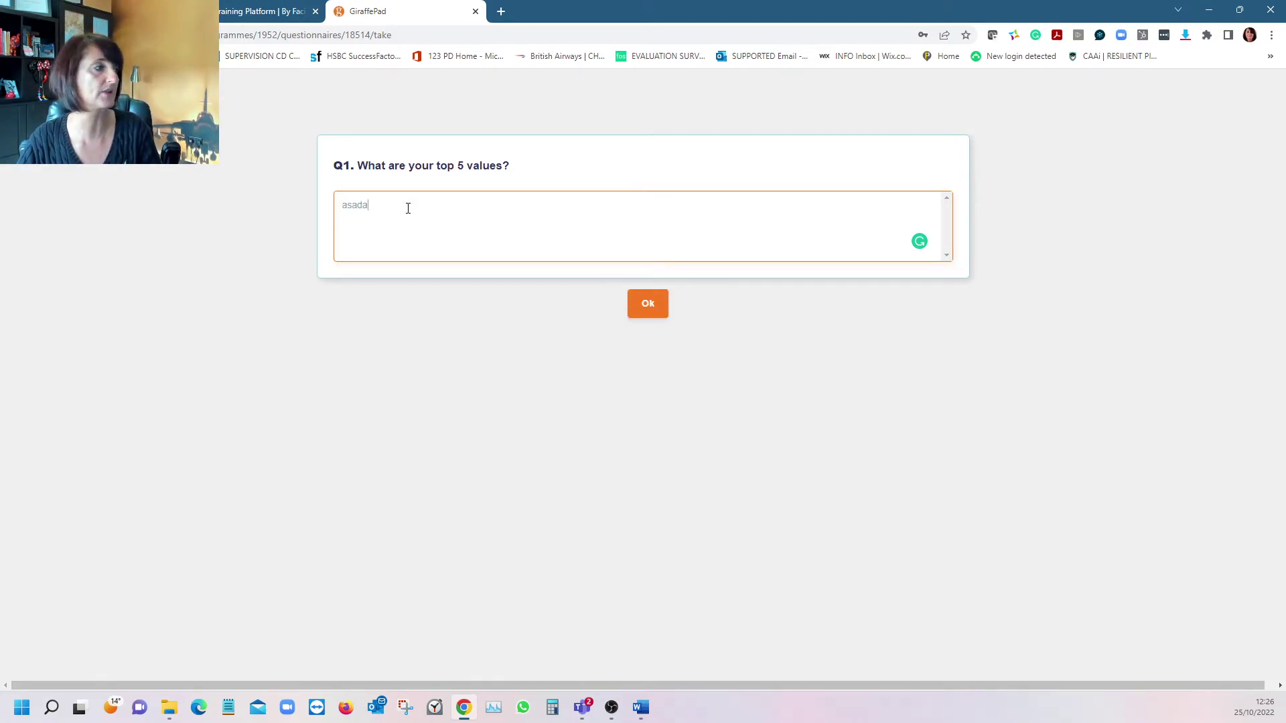
left_click(648, 303)
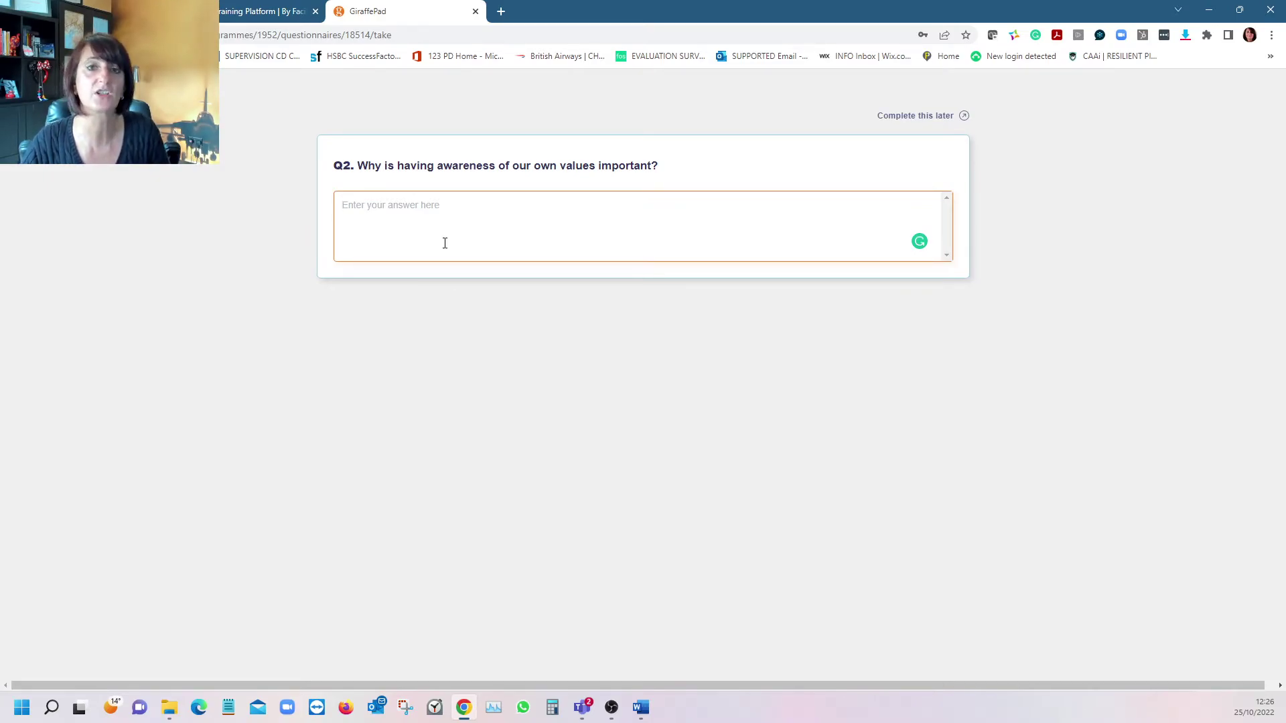
- Answer question 2 with "aasasa" and question 3 with "asass", completing the questionnaire and returning to its details page
type("aasas")
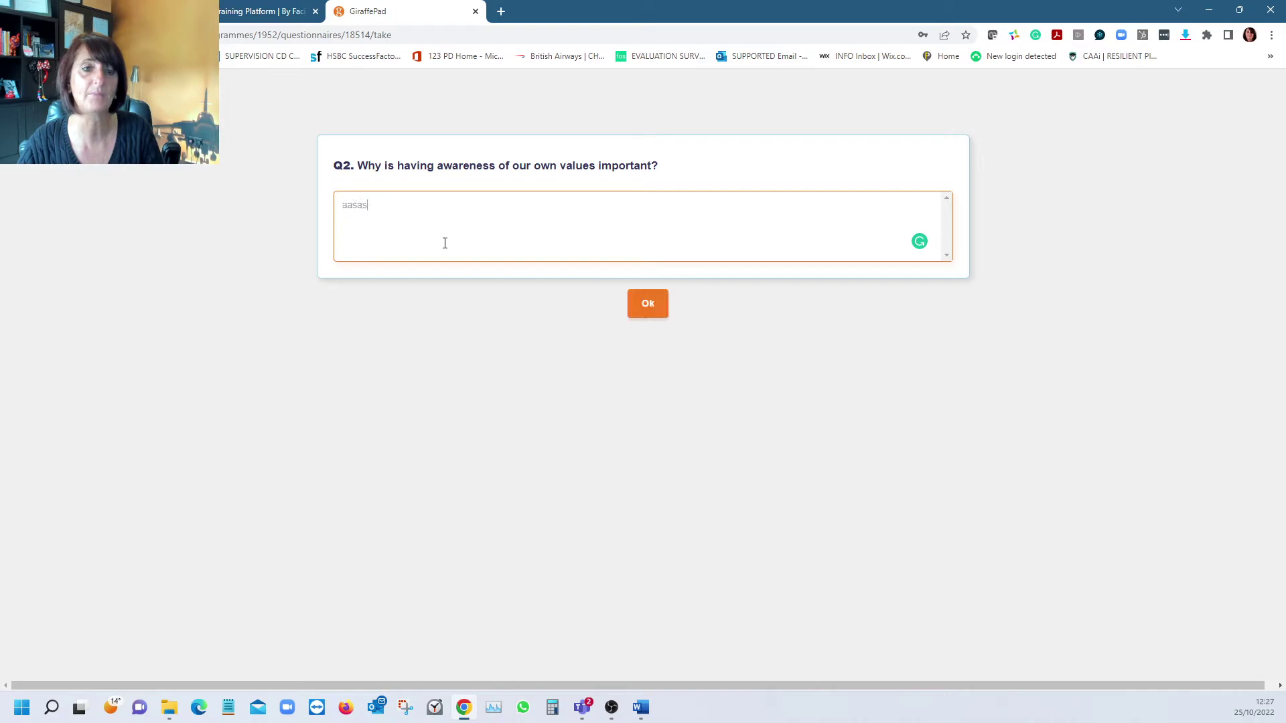
type("a")
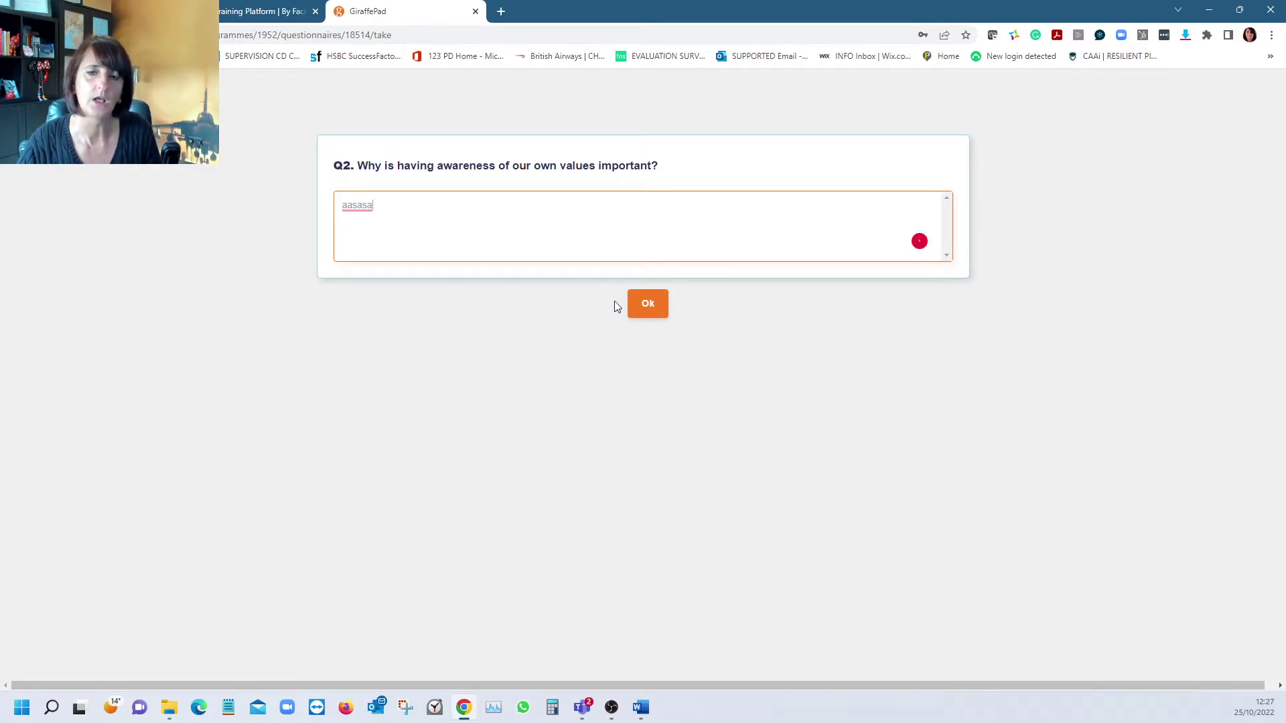
left_click(659, 305)
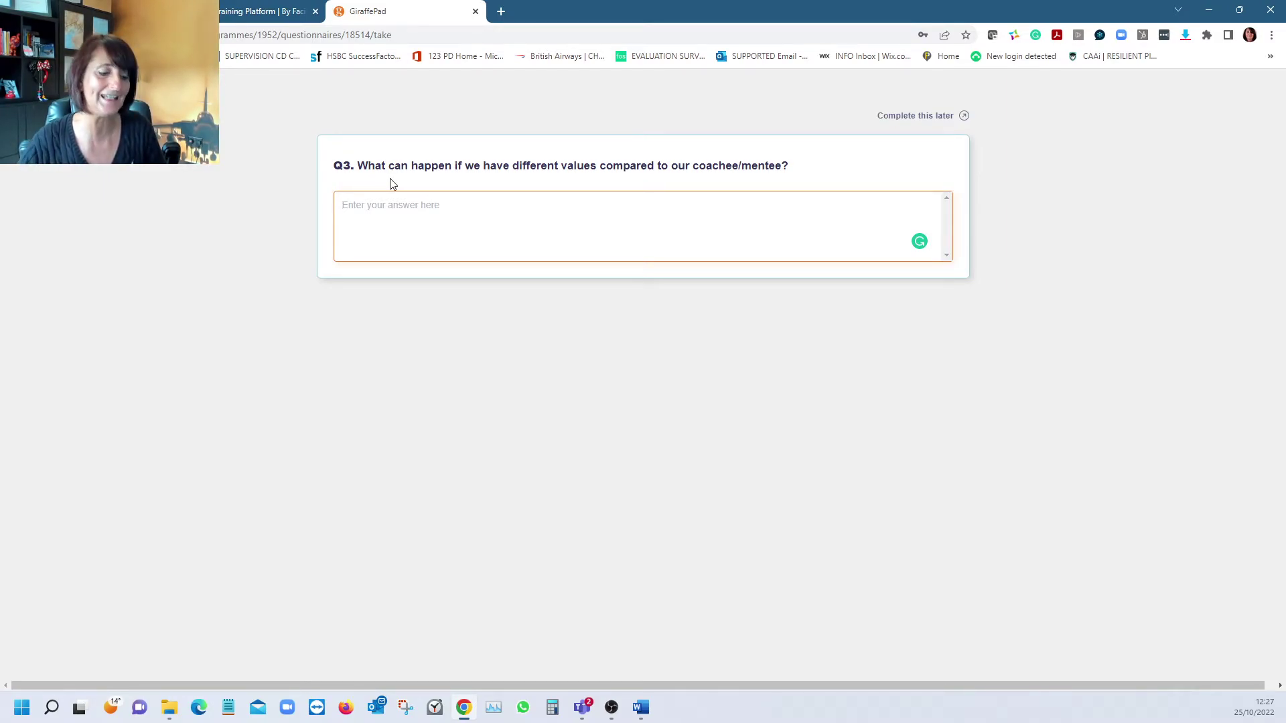
type("a")
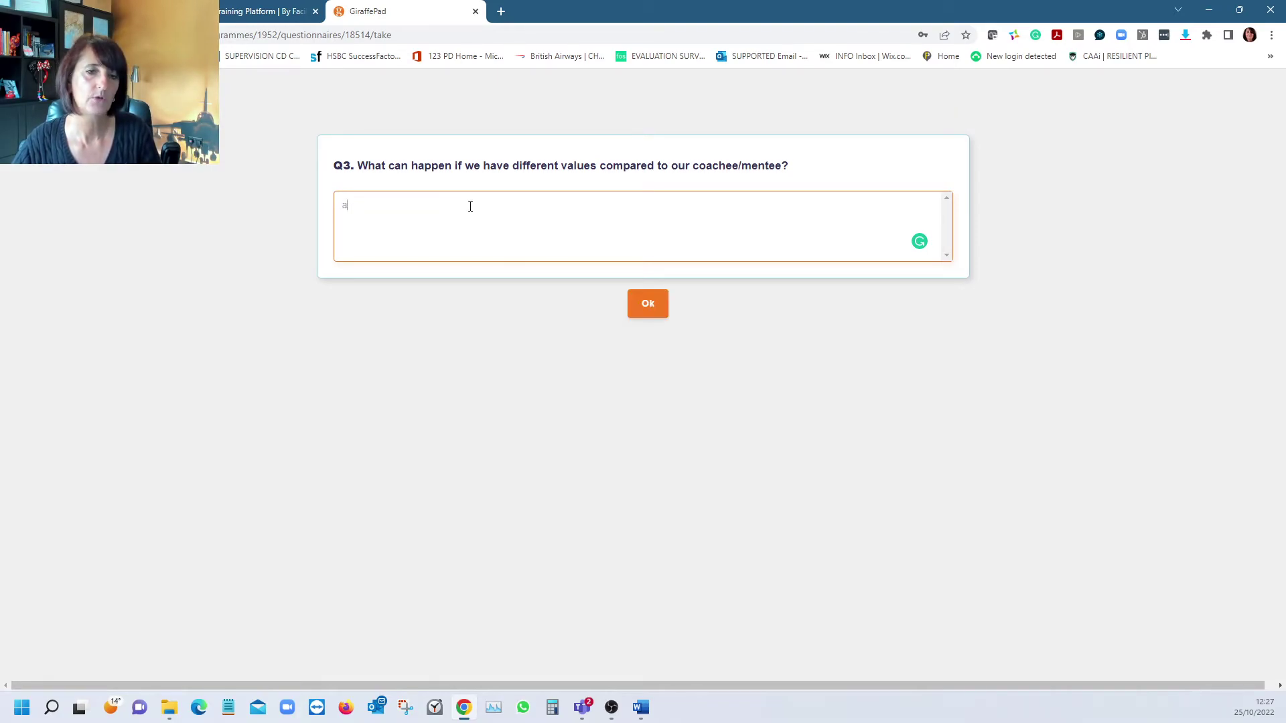
type("sass")
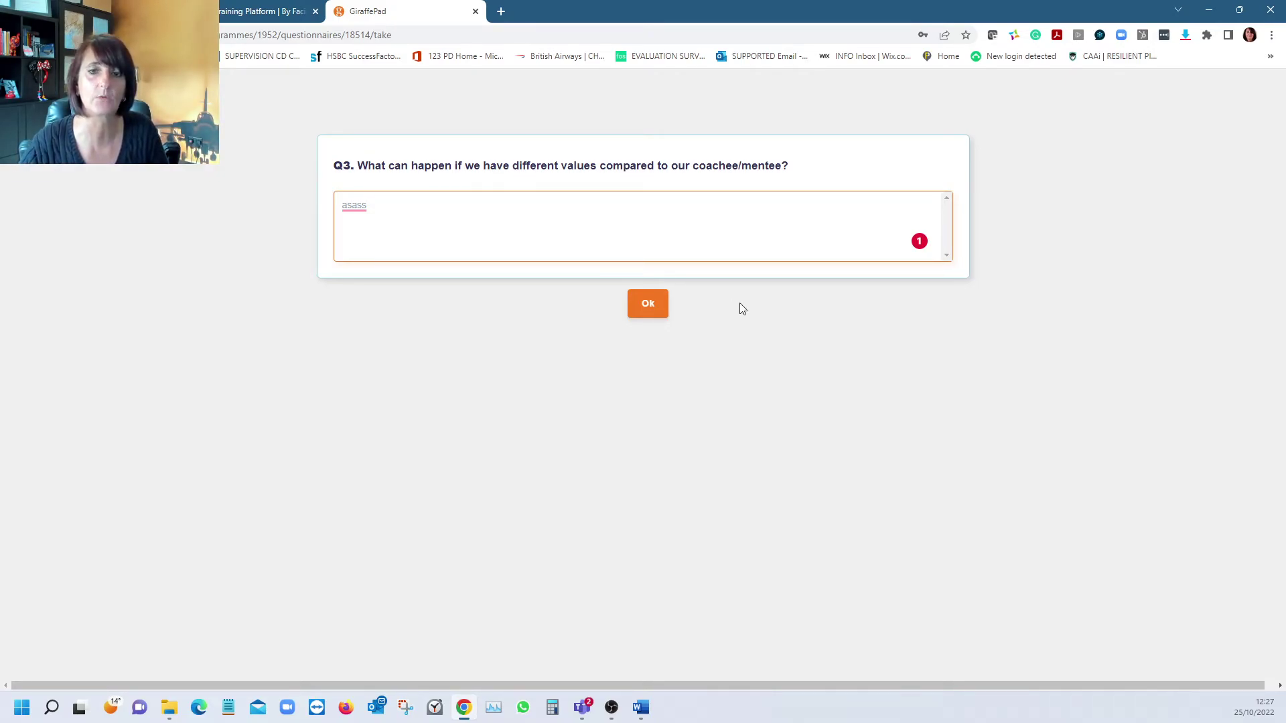
left_click(646, 314)
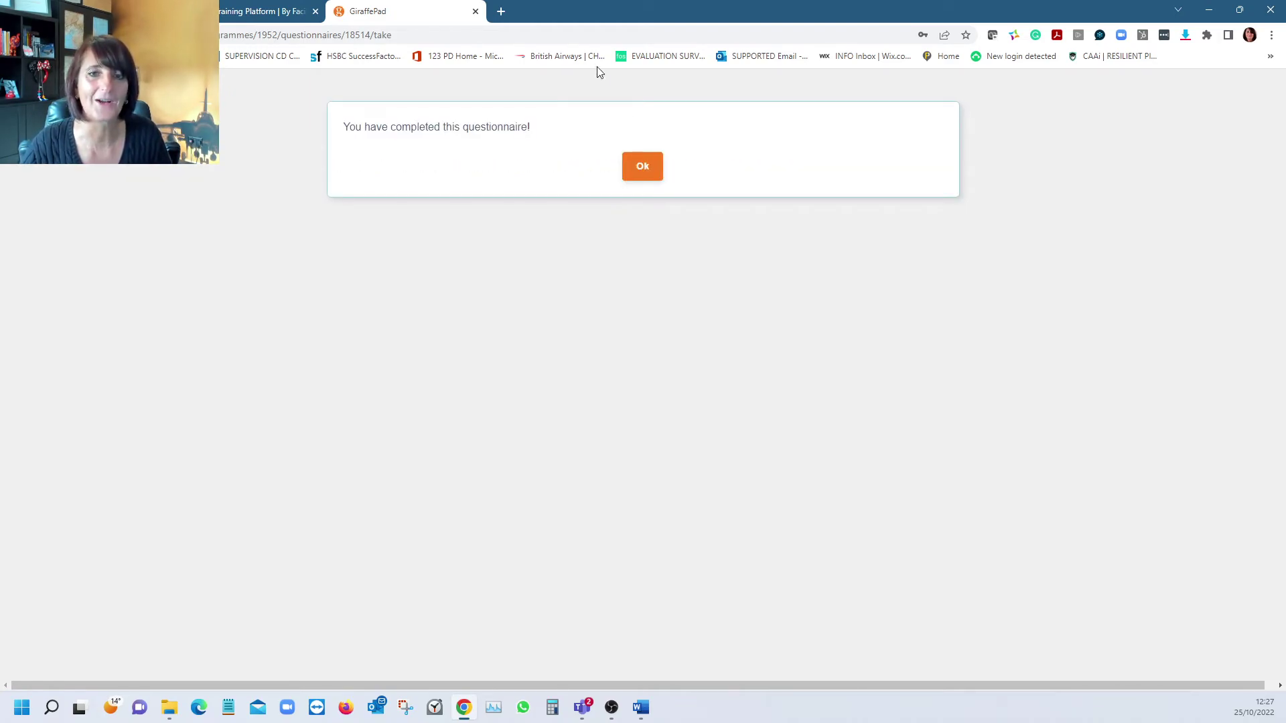
left_click(642, 167)
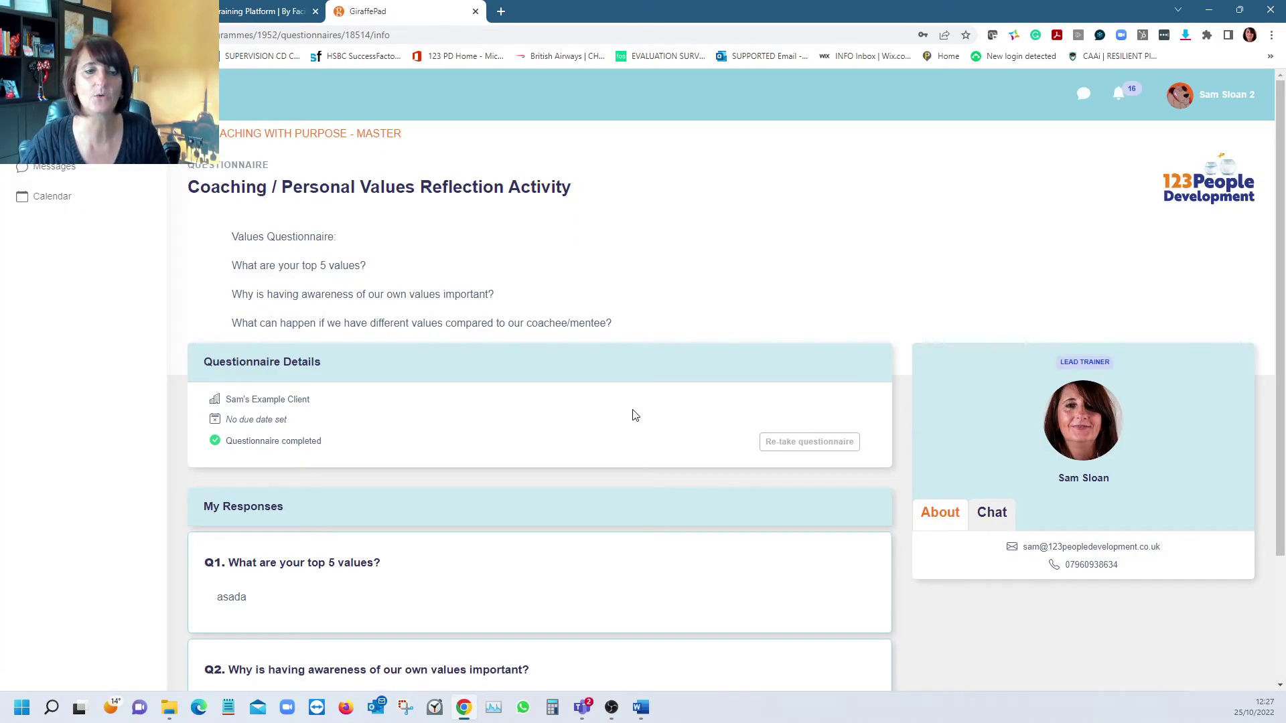
- Review the questionnaire's completion status and the newly submitted responses to all three questions
scroll(635, 418, "down", 2)
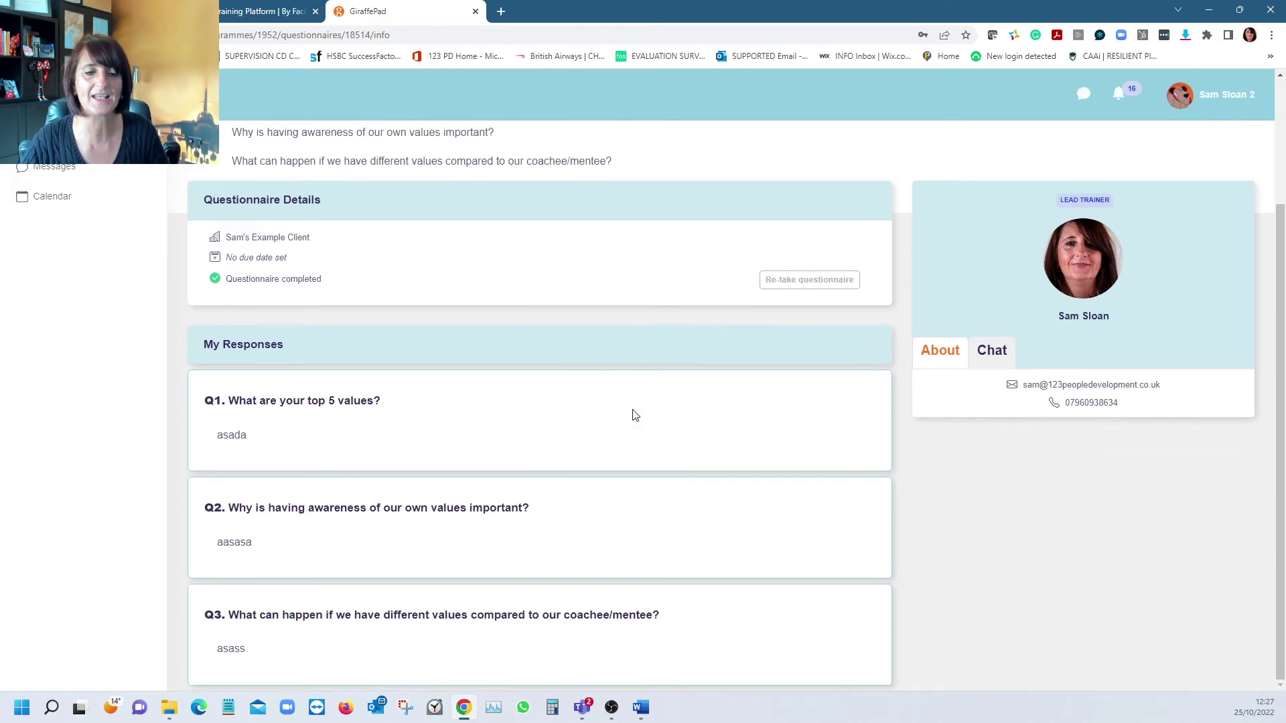
triple_click(239, 285)
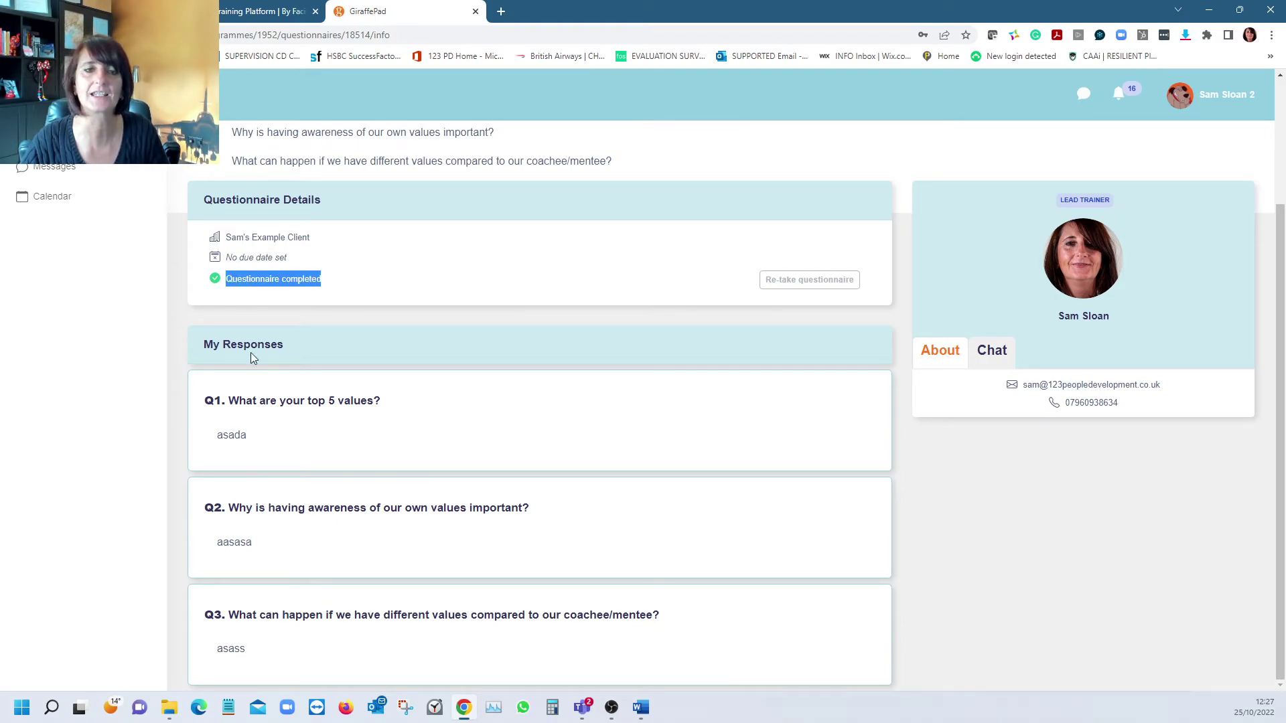
scroll(250, 352, "up", 3)
- Return to the Coaching with Purpose - Master programme page and collapse Module 1 in the Learning Journey
left_click(231, 137)
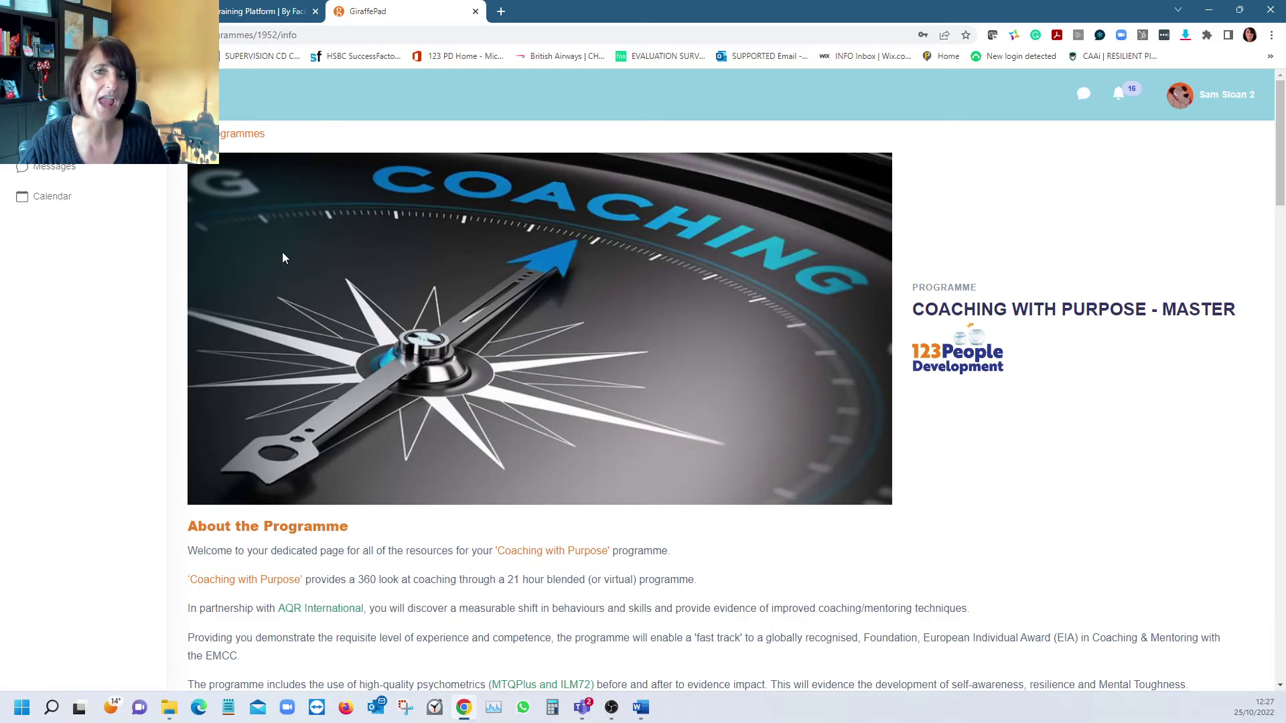
scroll(462, 248, "down", 18)
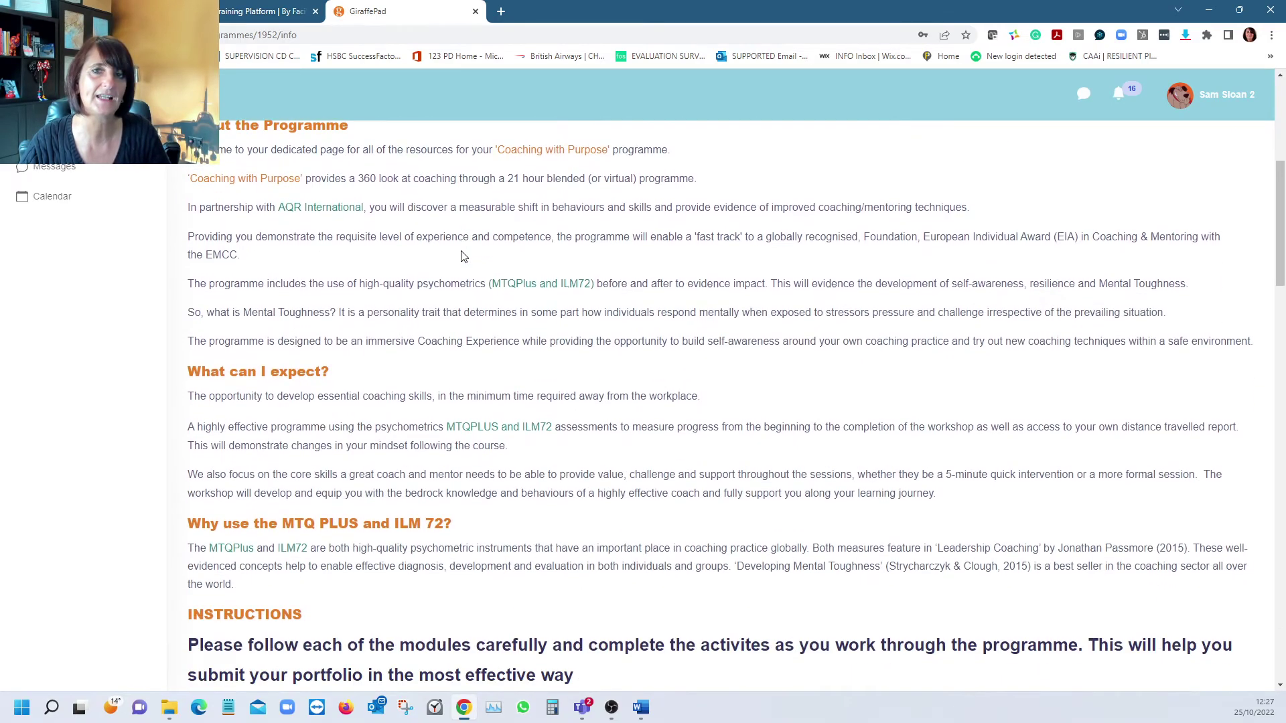
scroll(460, 256, "down", 1)
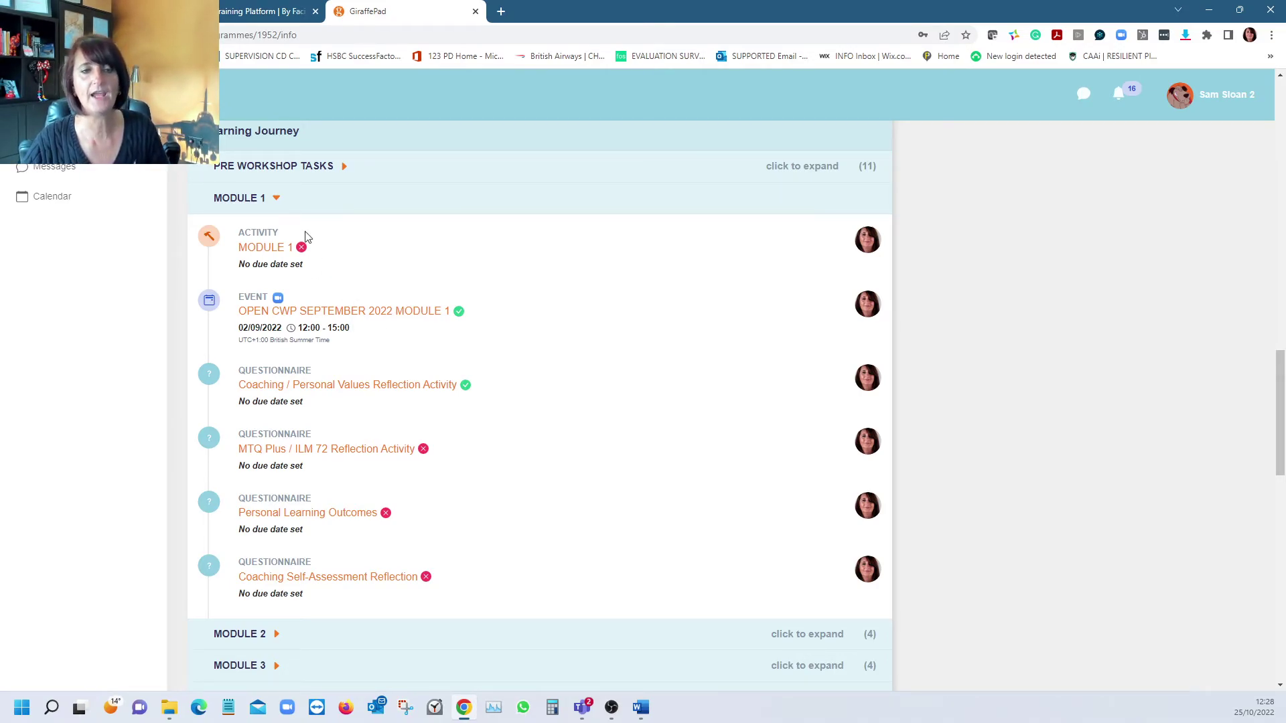
left_click(289, 205)
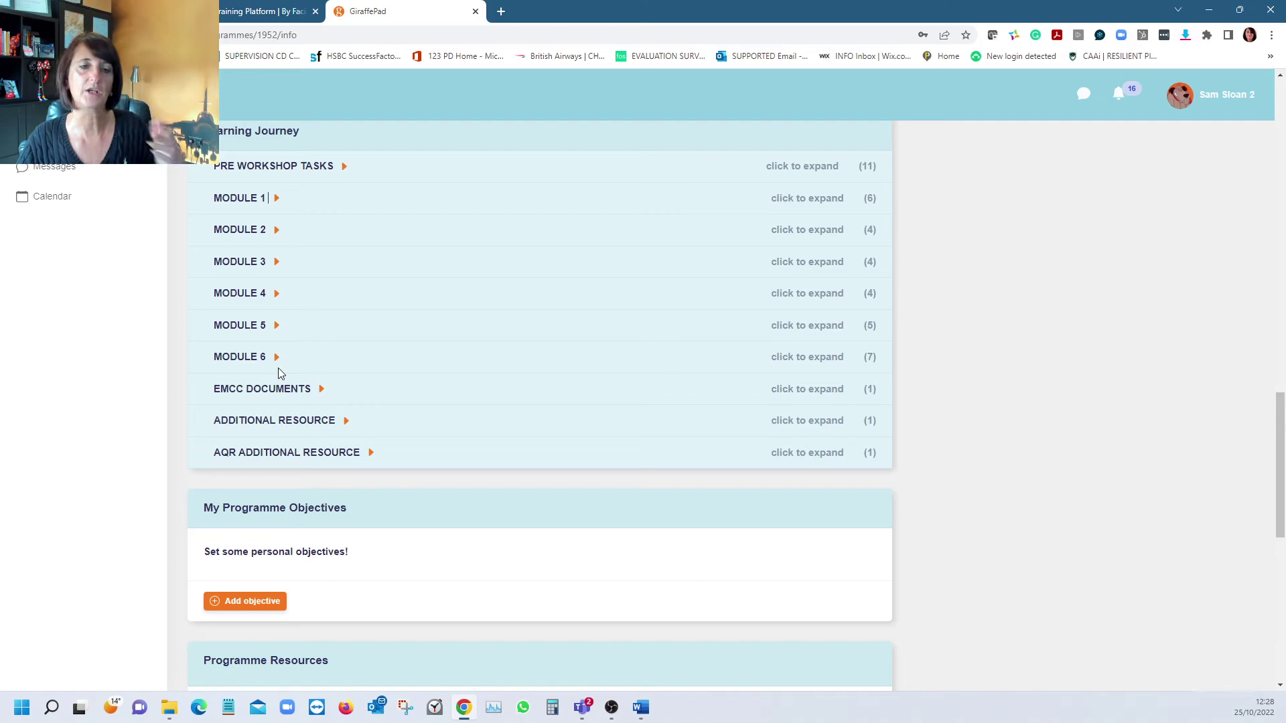
- Open the EMCC Documents activity from the Learning Journey and review its instructions, downloadable resources and supervision reflection video
left_click(322, 389)
left_click(321, 440)
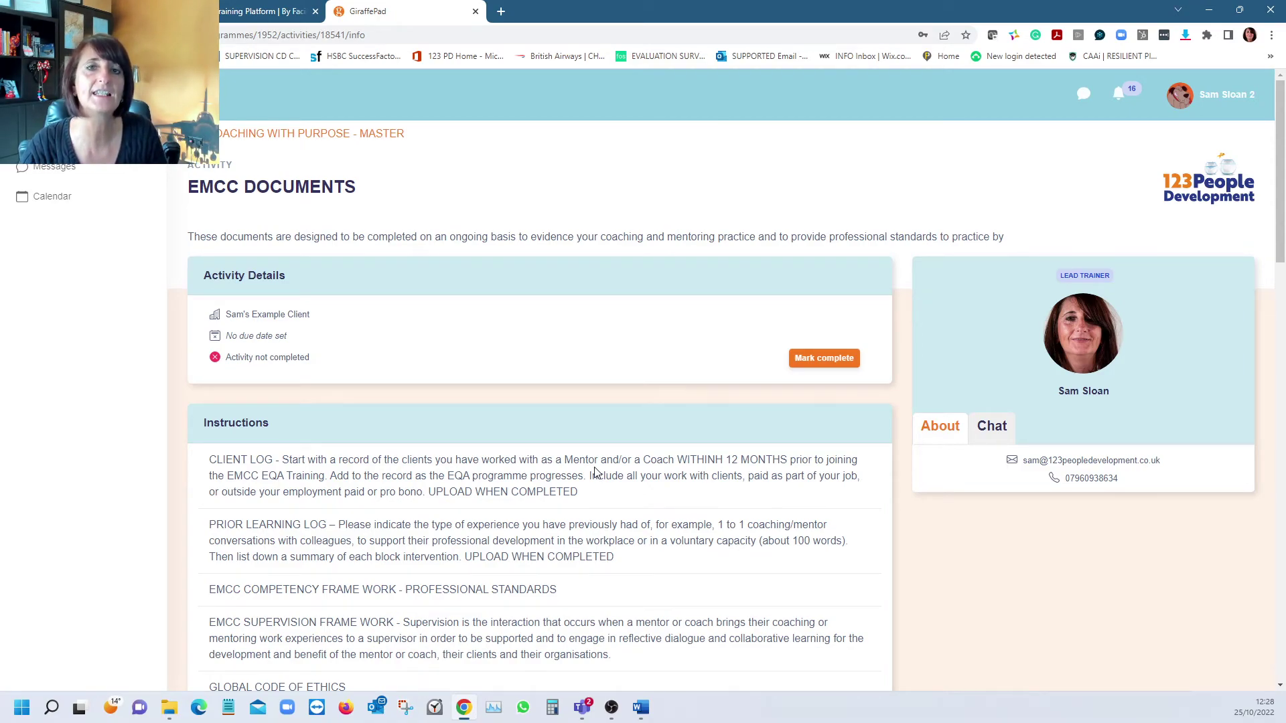
scroll(593, 473, "down", 4)
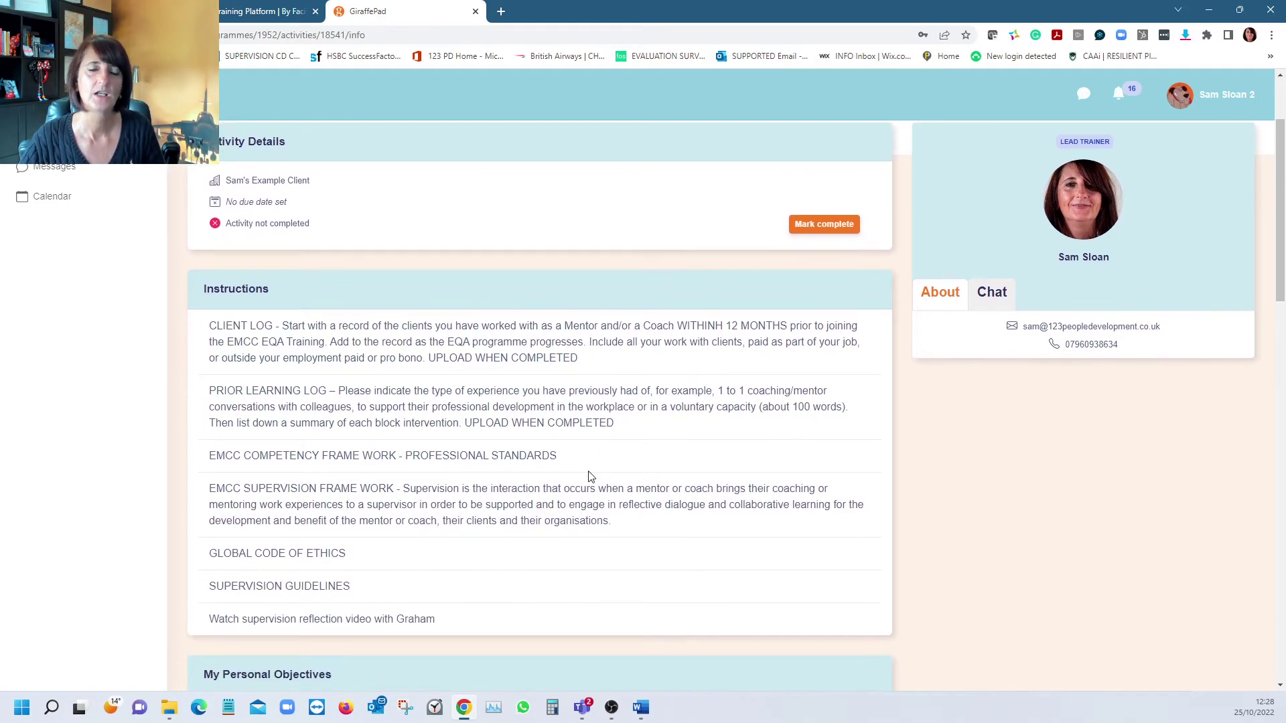
scroll(590, 476, "down", 1)
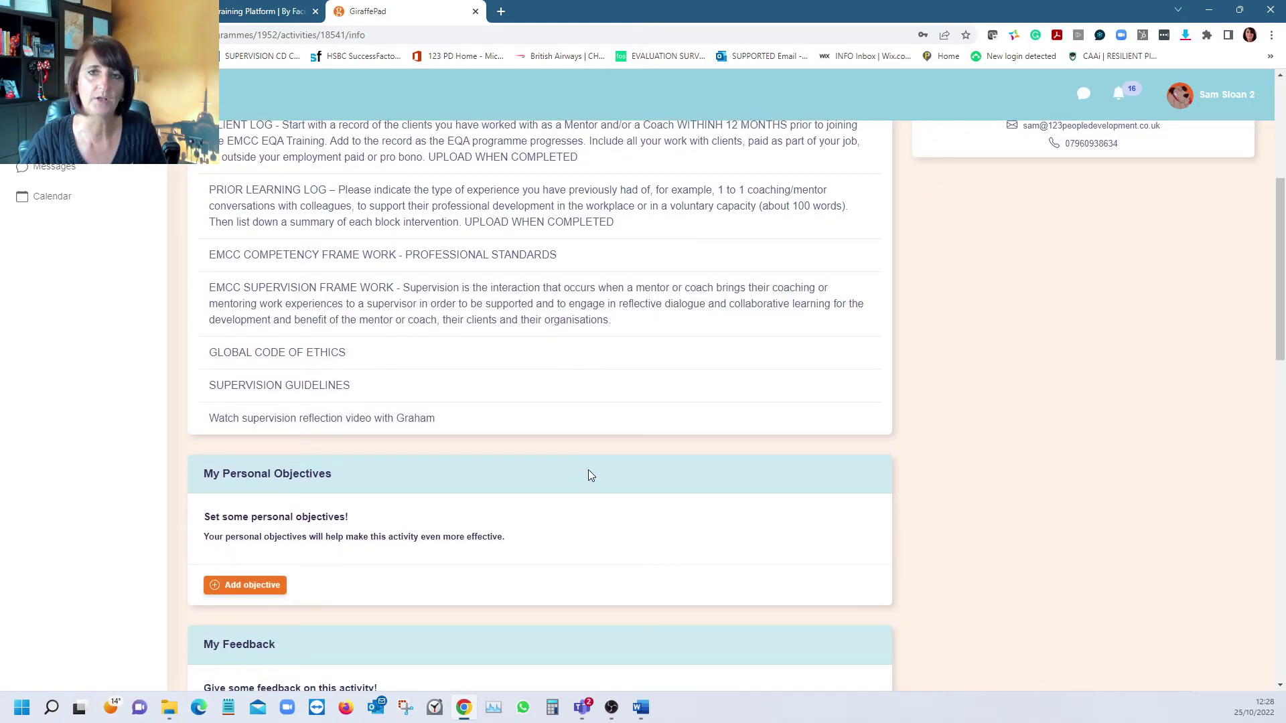
scroll(589, 472, "down", 5)
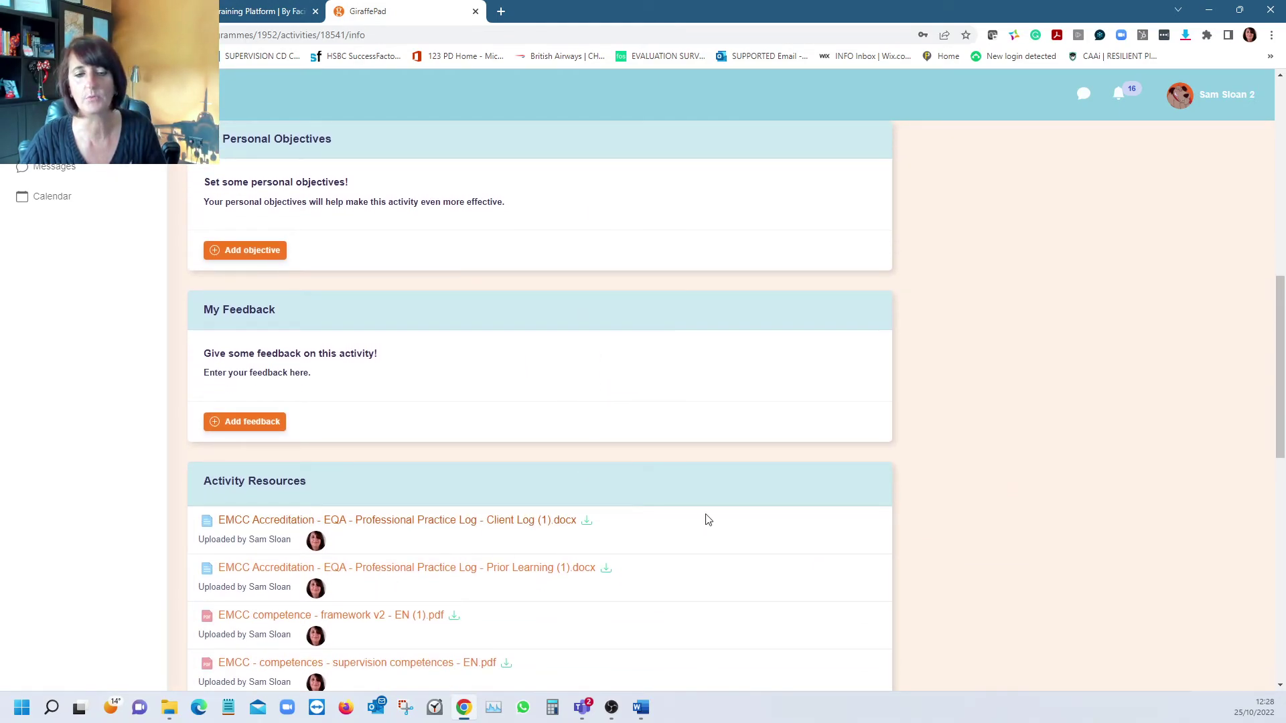
scroll(703, 520, "down", 3)
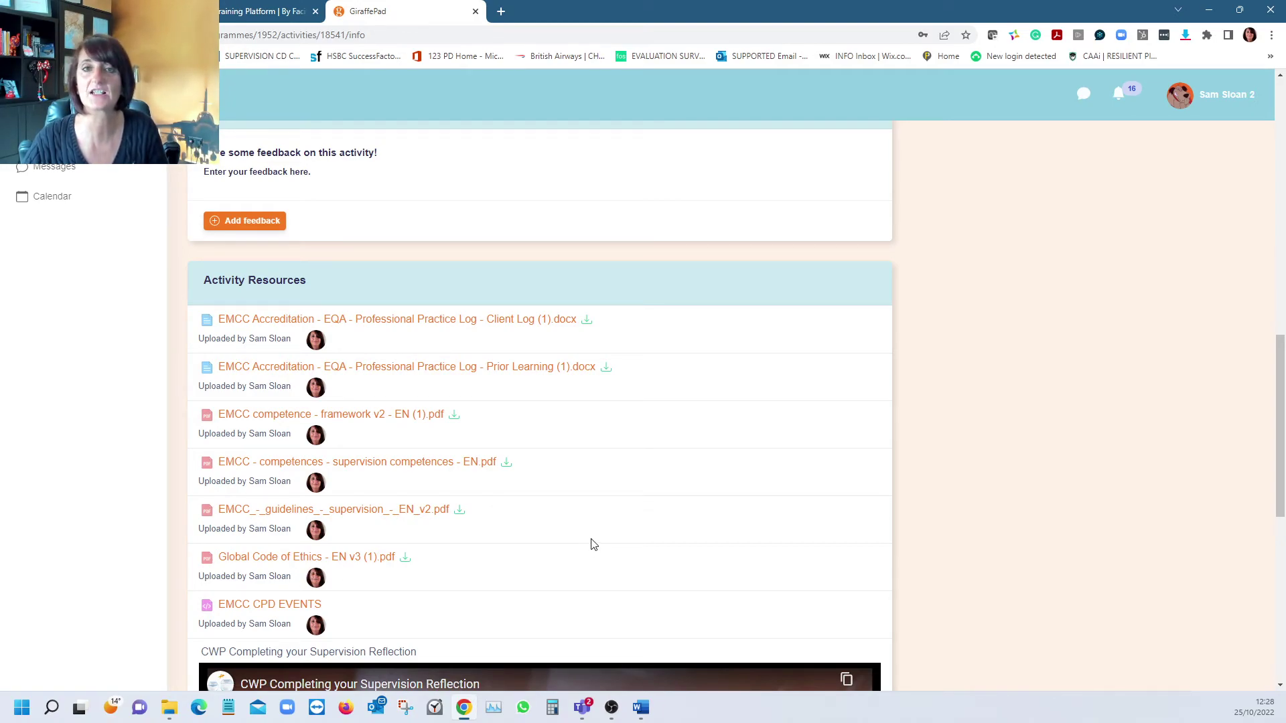
scroll(593, 543, "down", 5)
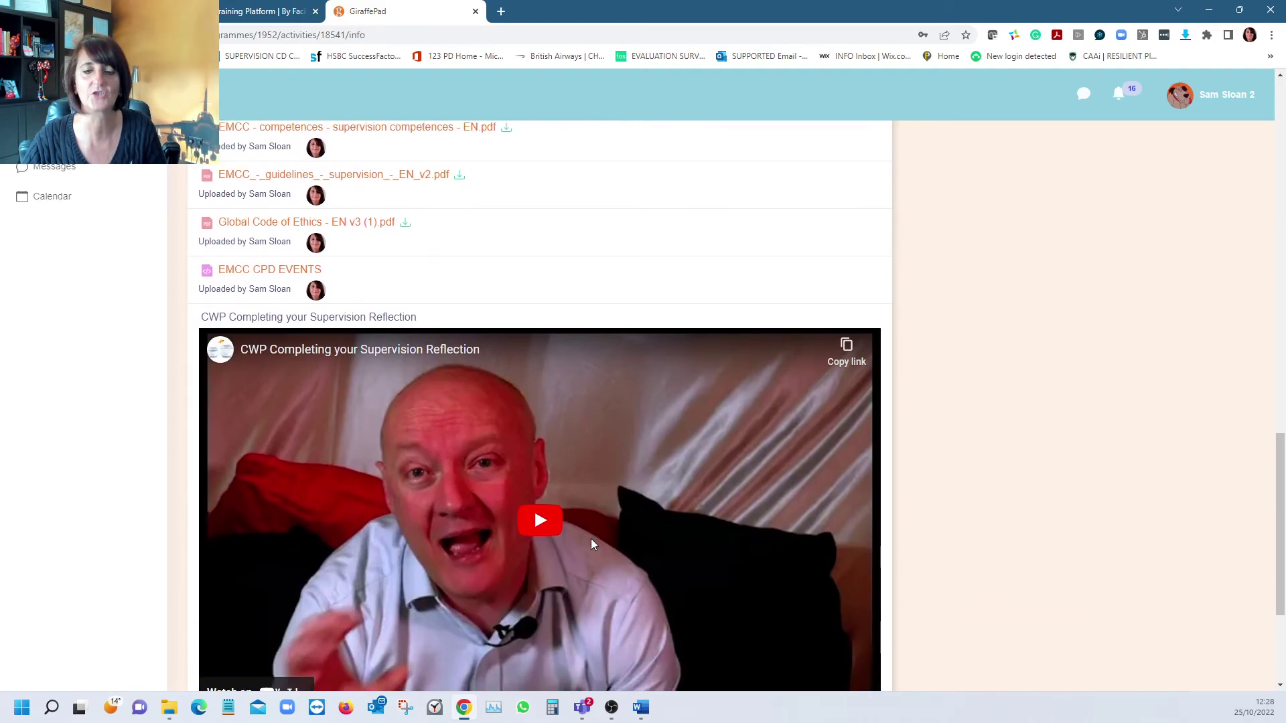
scroll(592, 544, "down", 1)
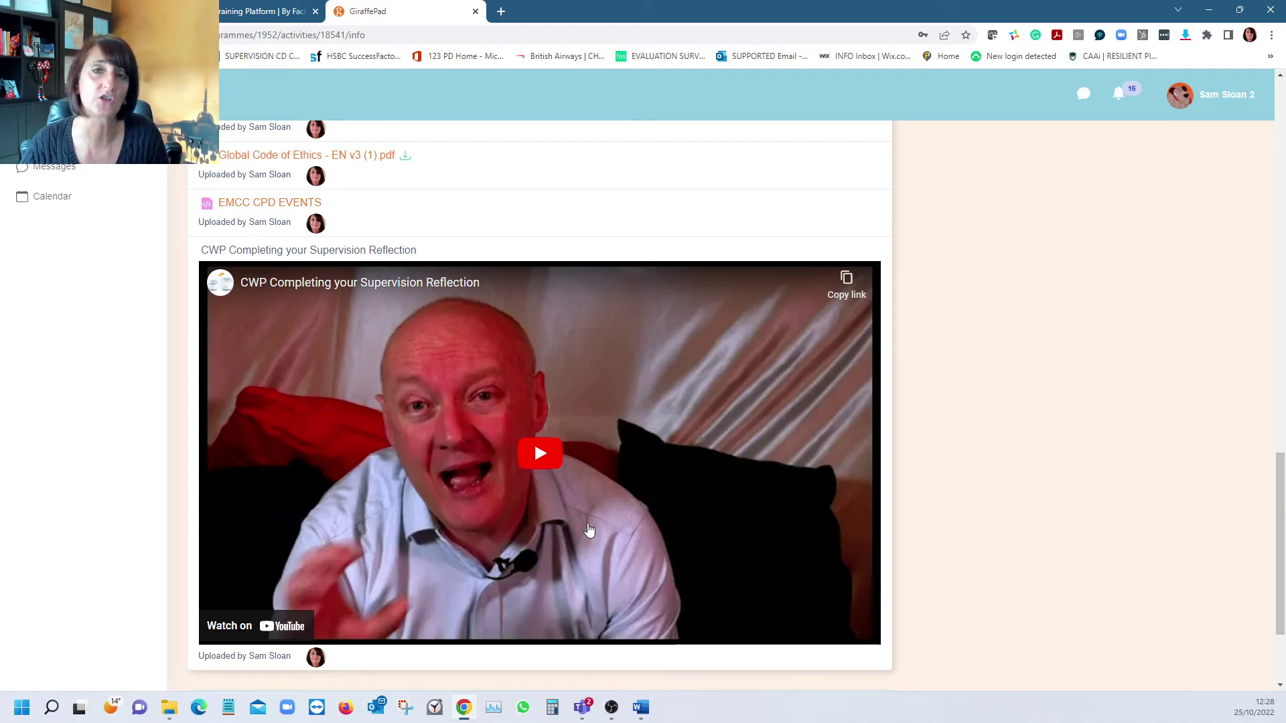
scroll(589, 530, "up", 14)
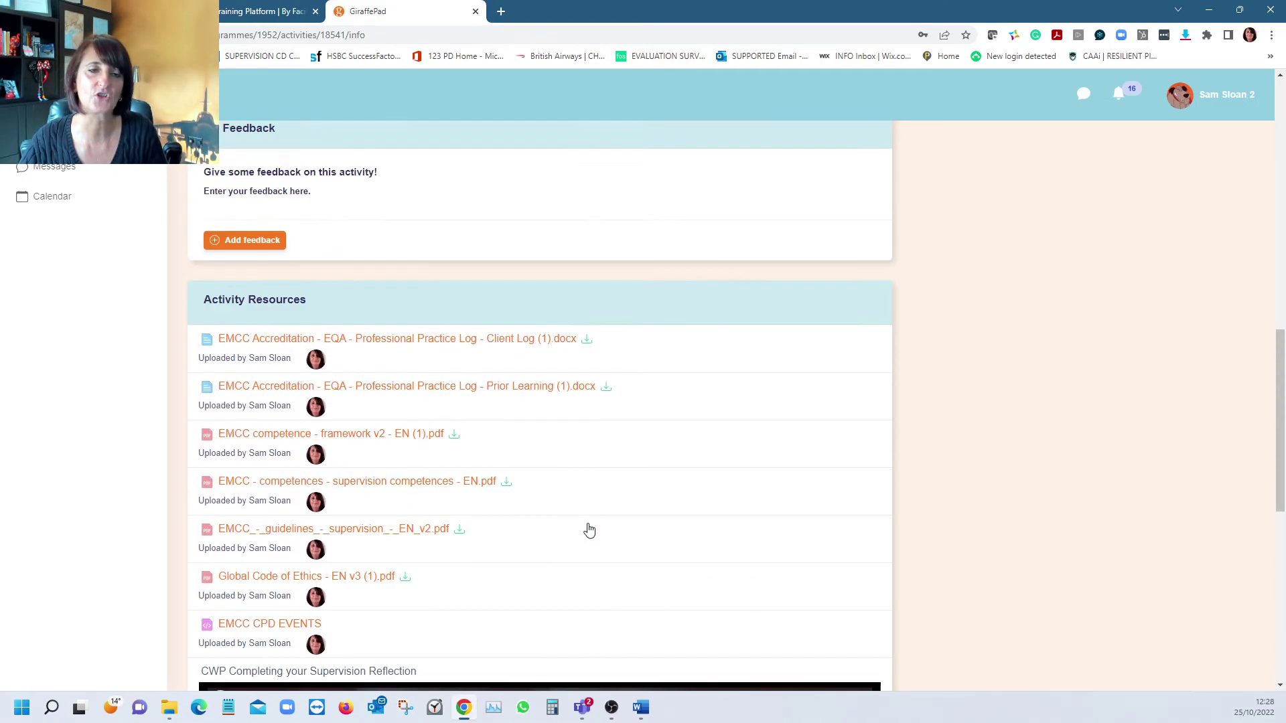
scroll(568, 471, "up", 5)
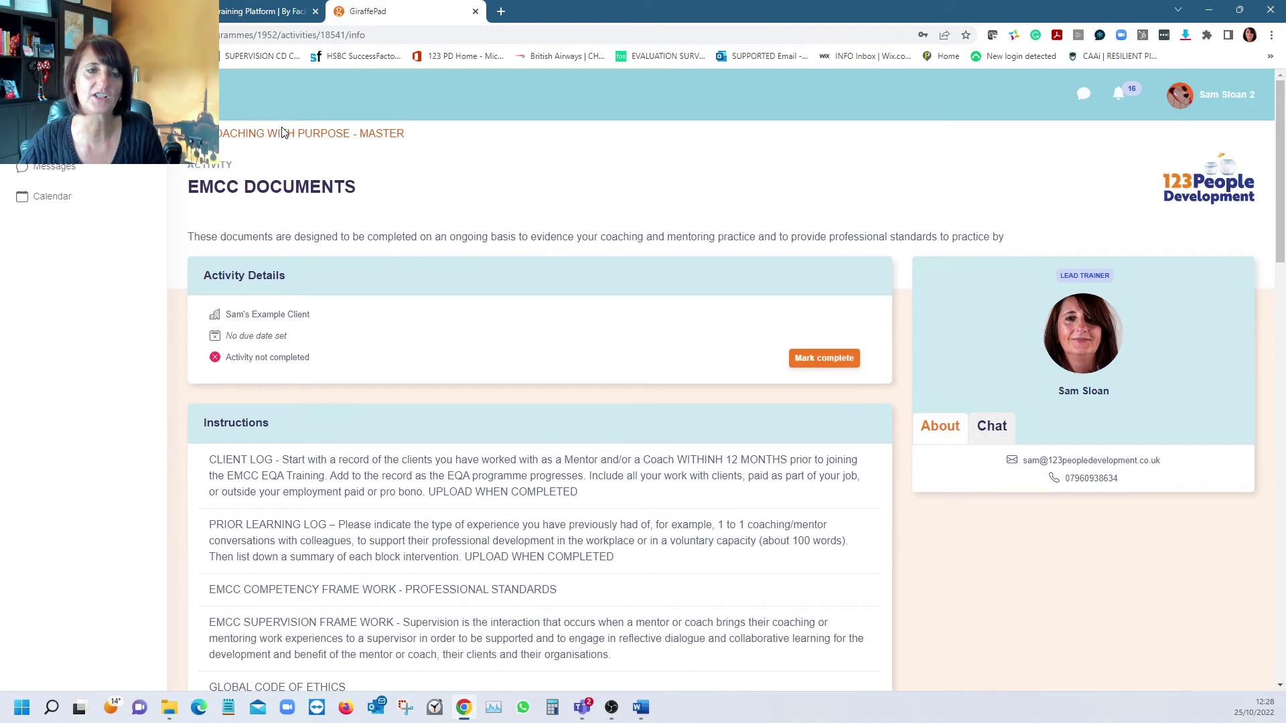
- Go back to the programme page, open the Additional Resource activity and look through its activity resources
left_click(282, 133)
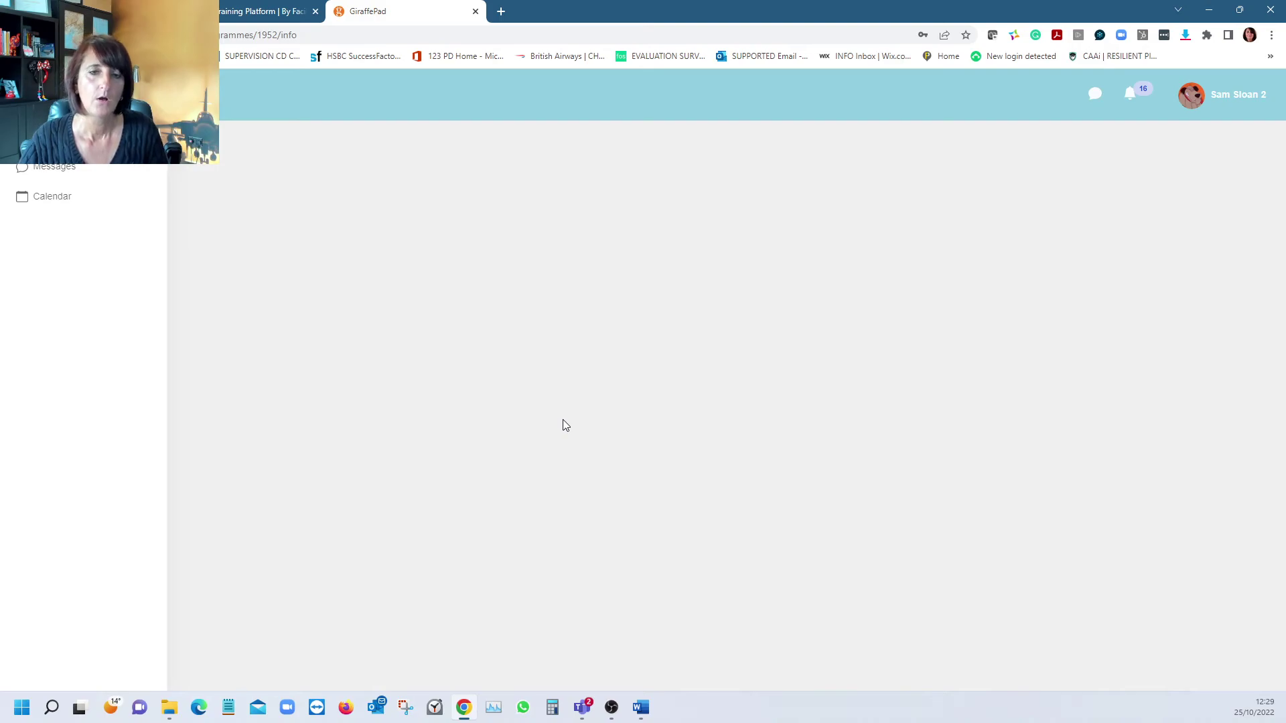
scroll(562, 426, "down", 15)
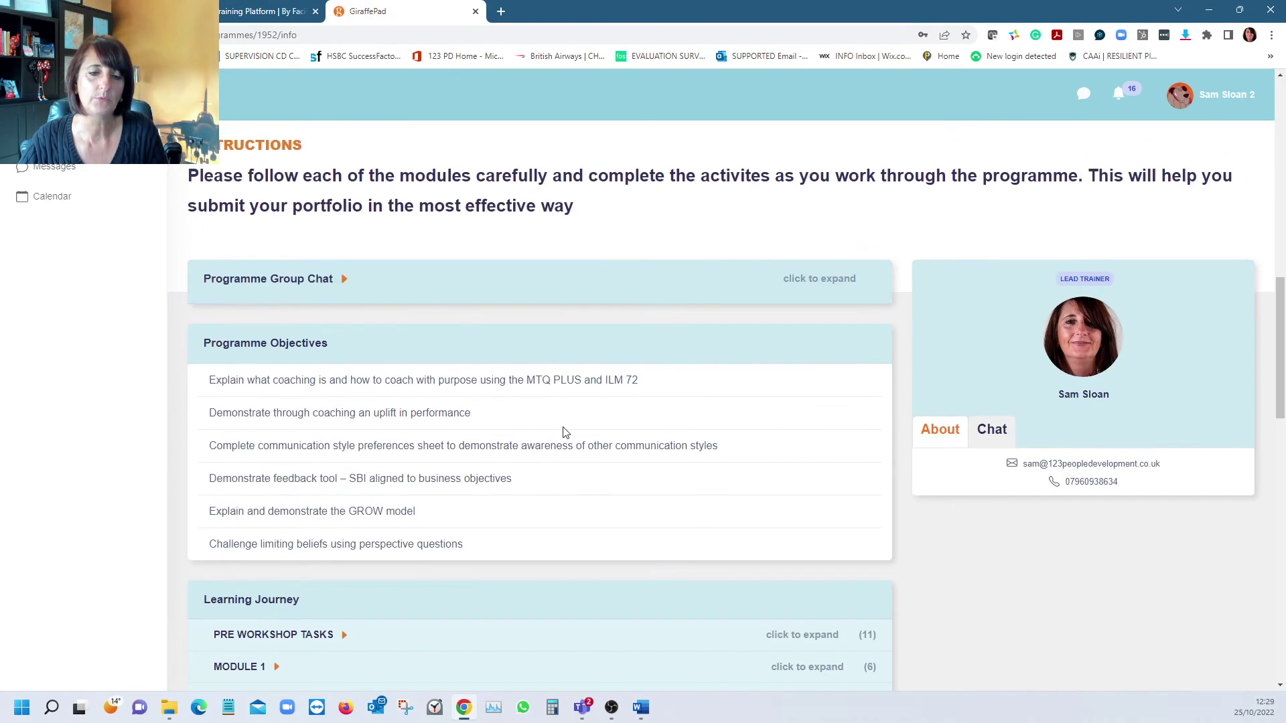
scroll(563, 435, "down", 5)
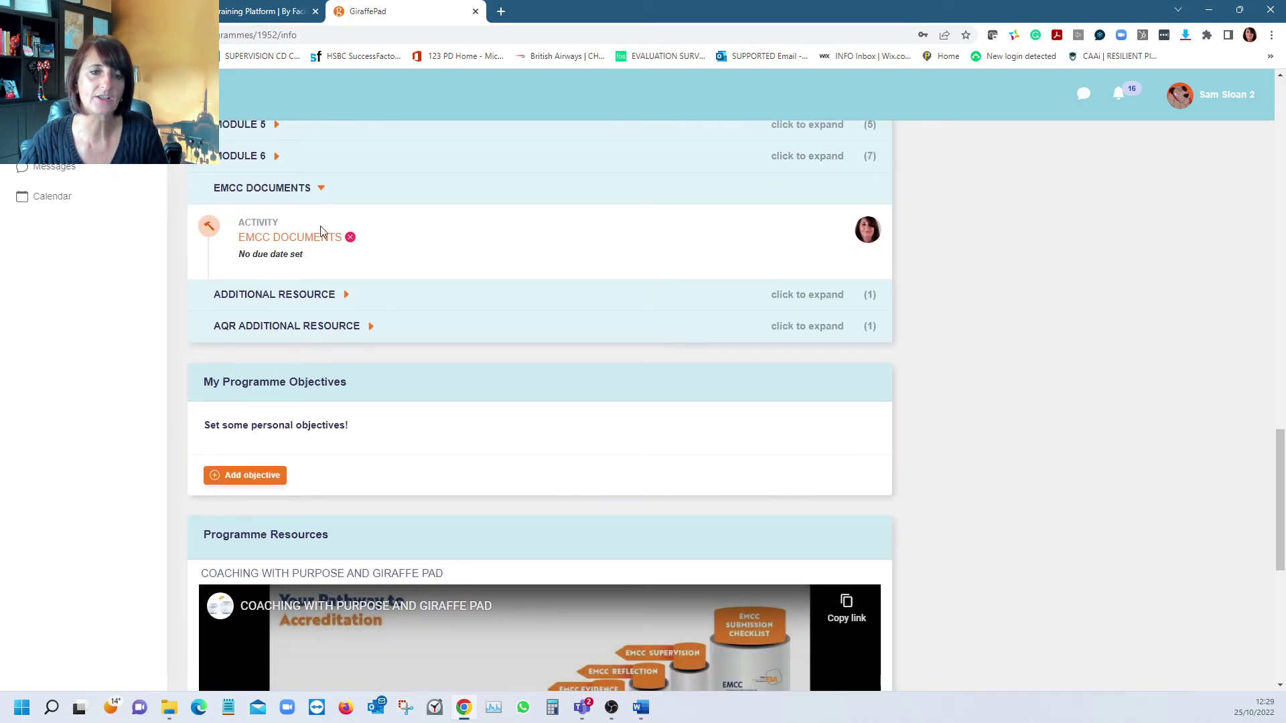
left_click(348, 295)
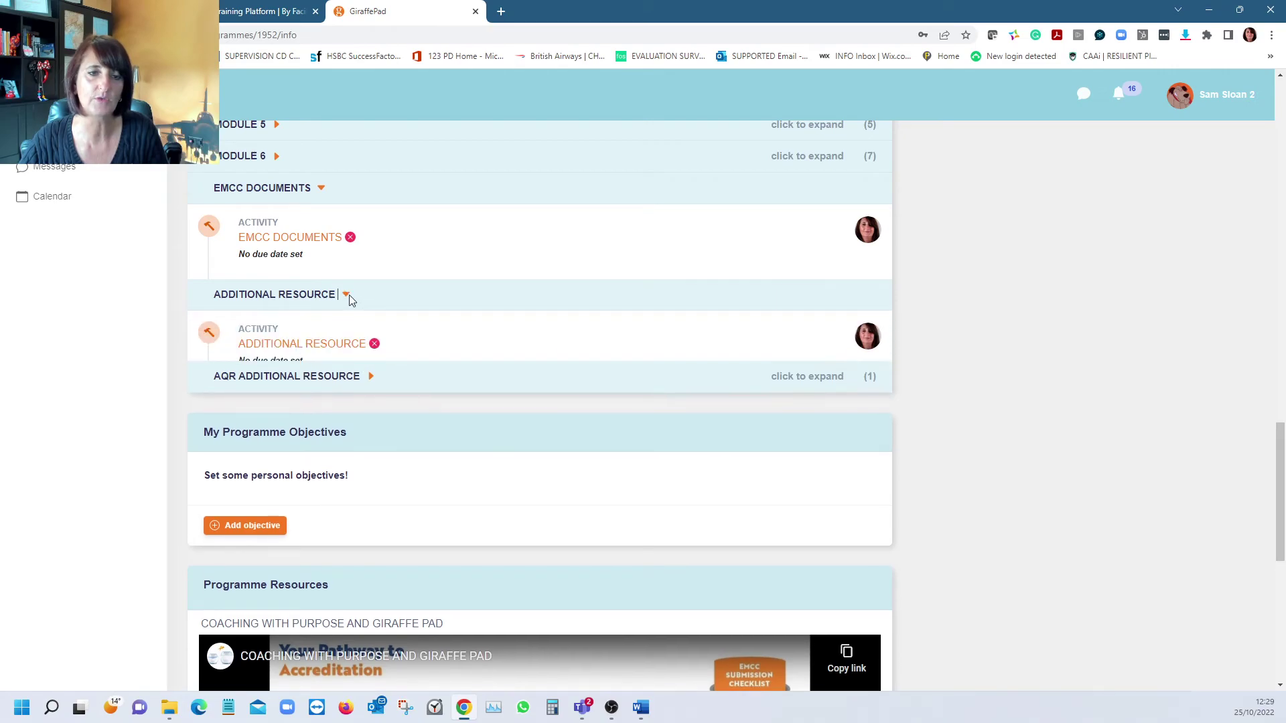
left_click(328, 344)
scroll(377, 406, "down", 7)
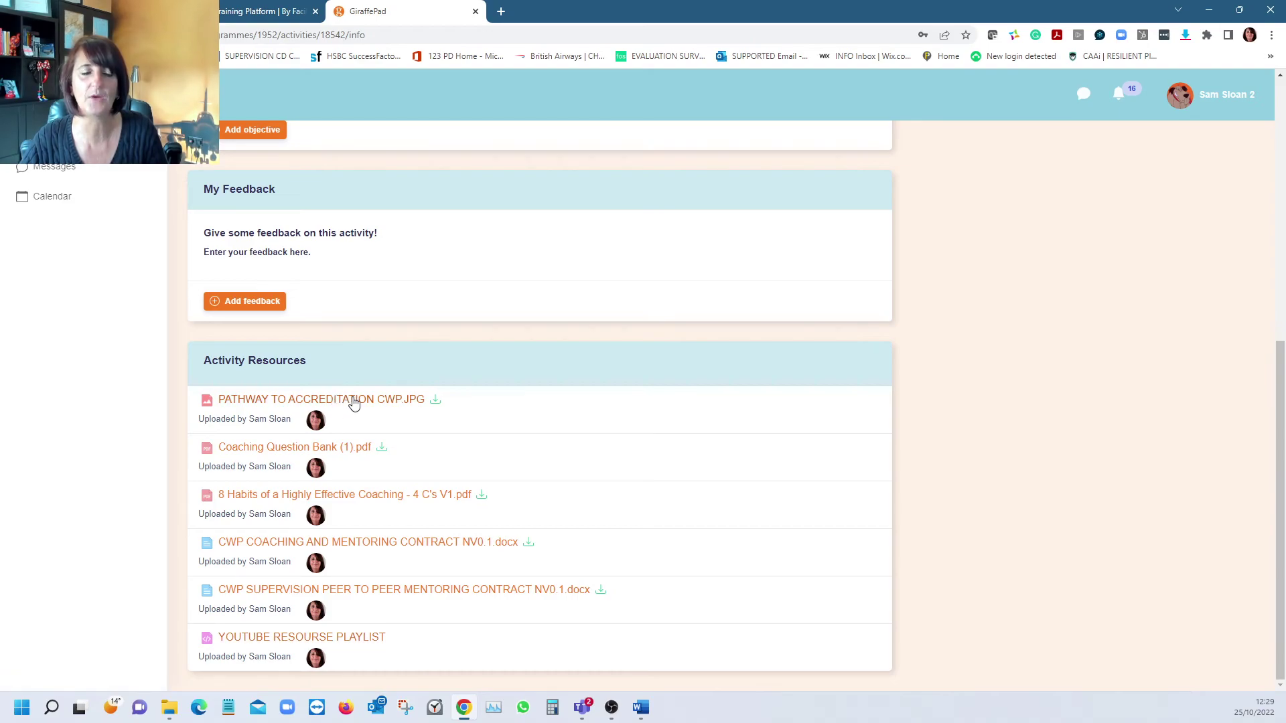
scroll(354, 402, "up", 7)
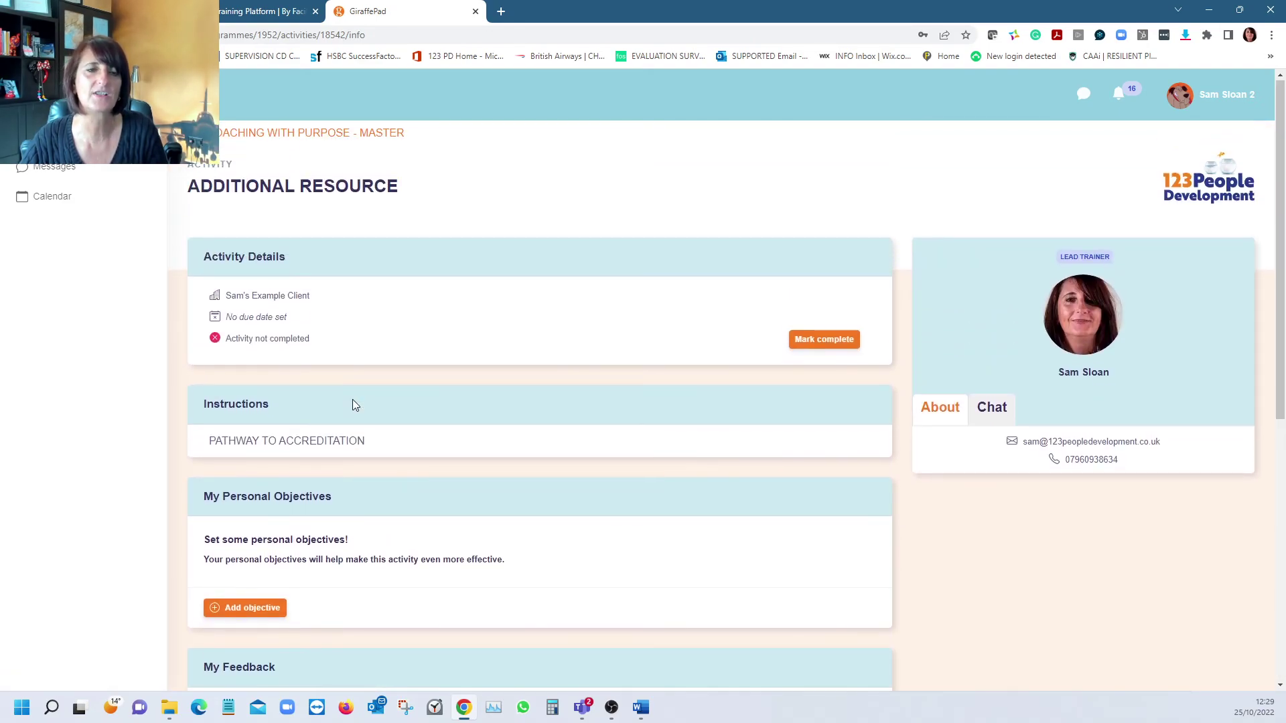
- Return to the Learning Journey on the programme page and collapse the Additional Resource section
left_click(278, 134)
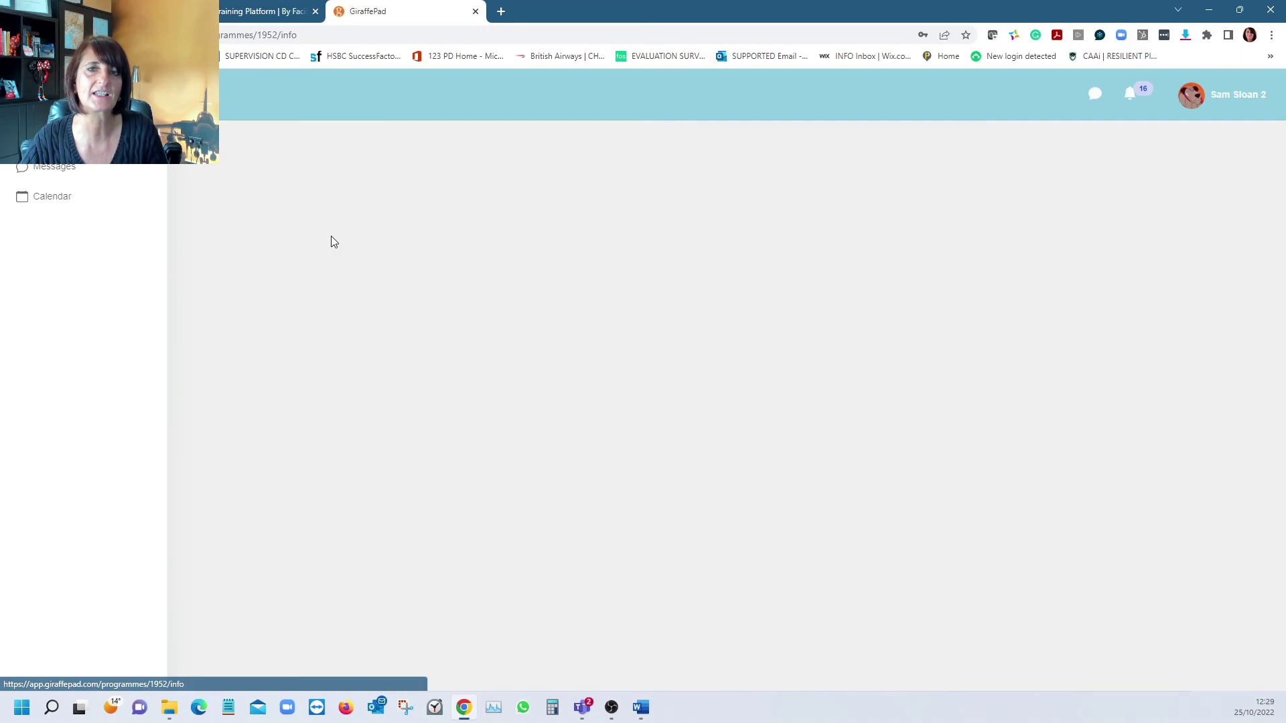
scroll(387, 348, "down", 12)
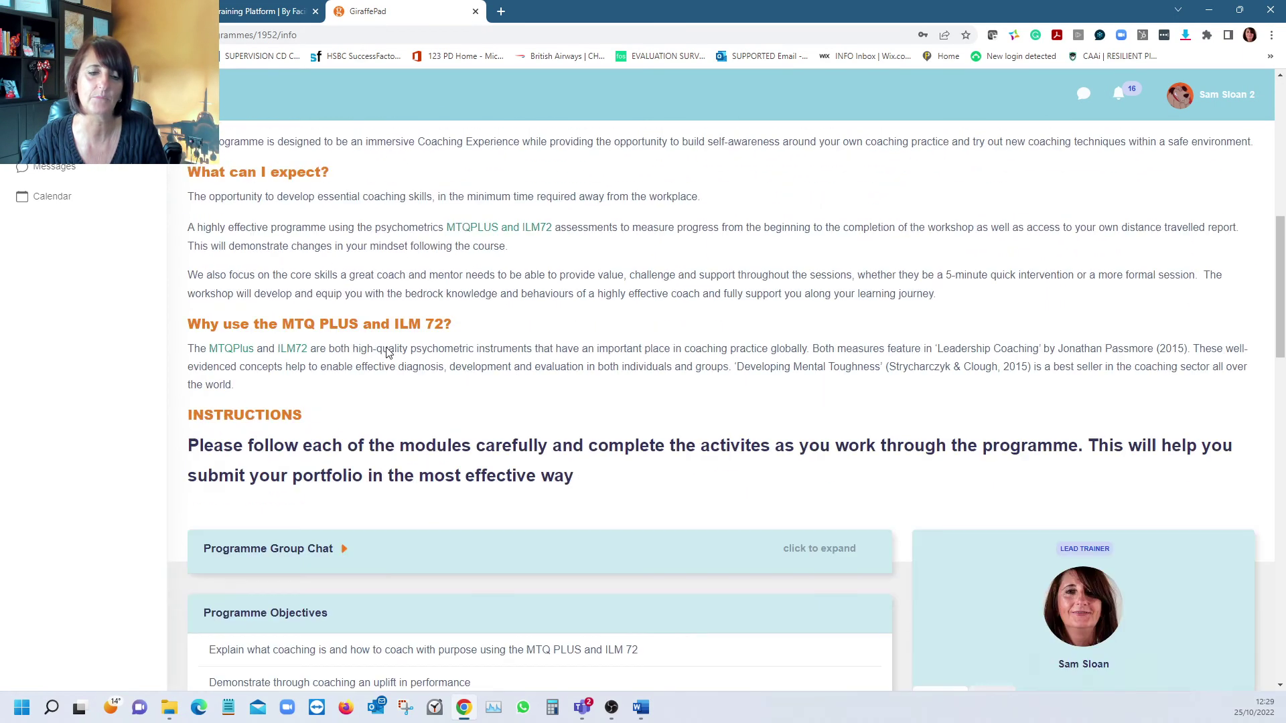
scroll(387, 348, "down", 7)
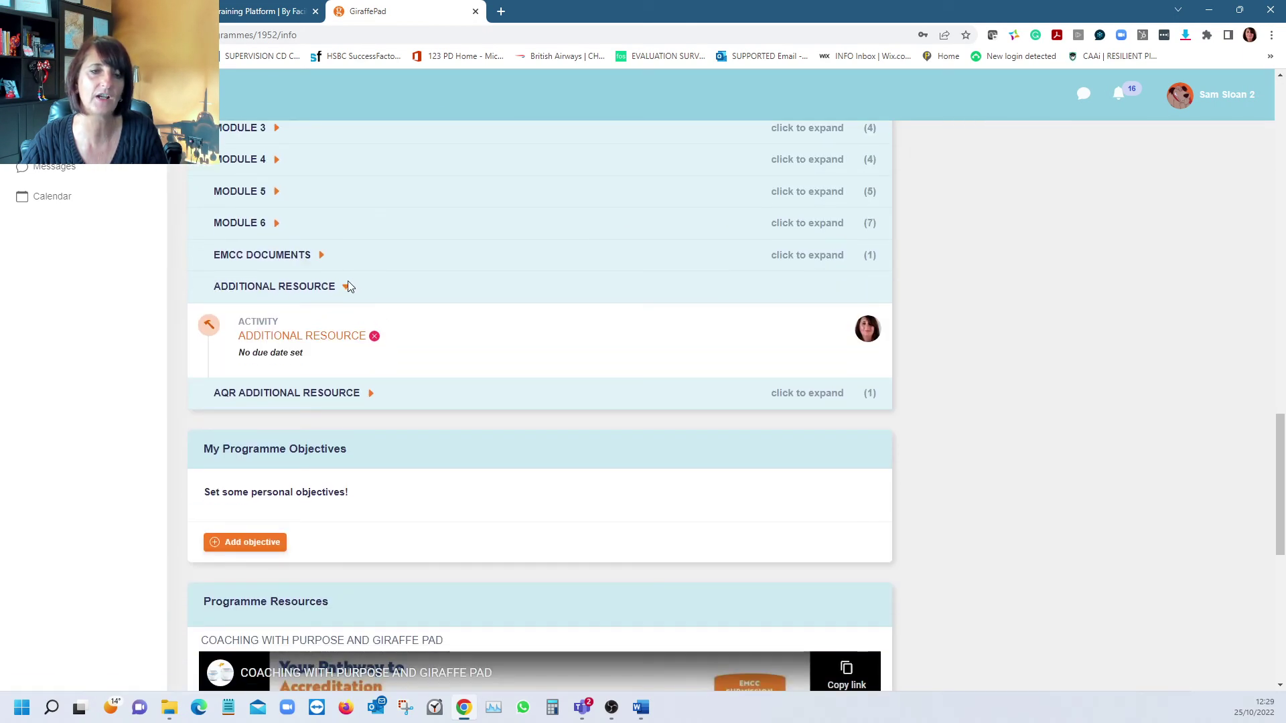
left_click(346, 288)
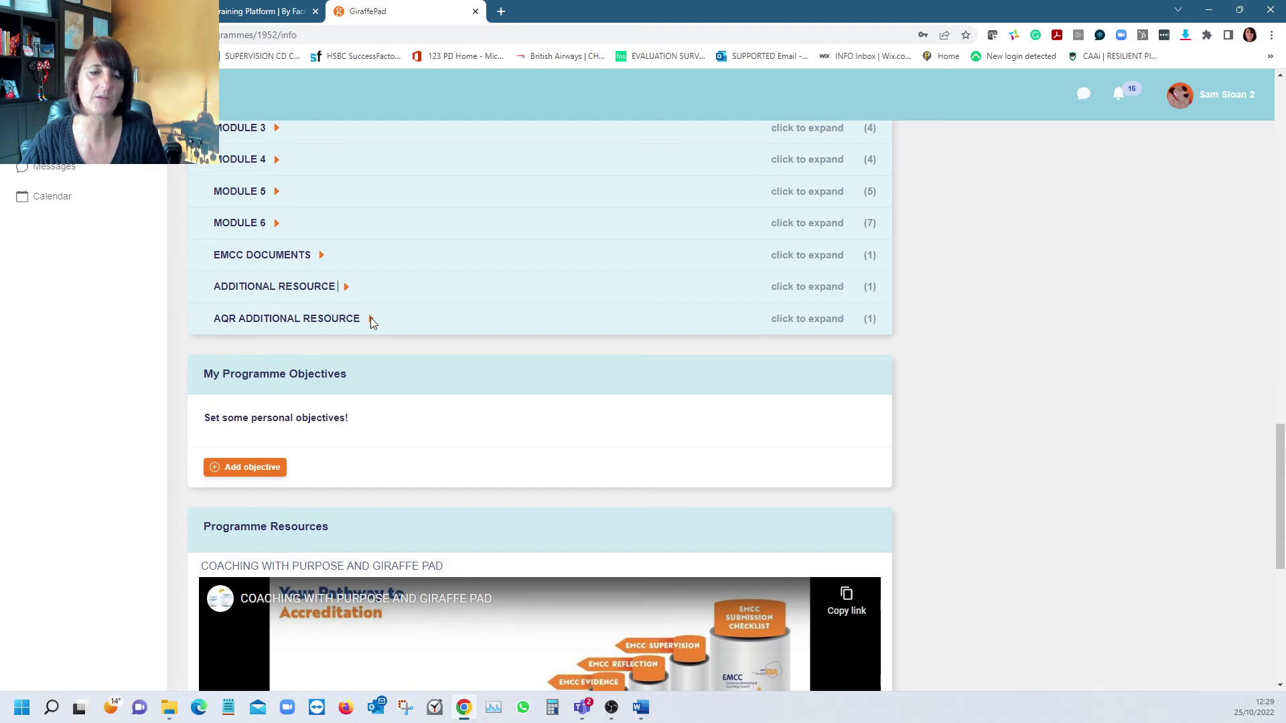
- Open the AQR Additional Resource activity from the Learning Journey and review its instructions and activity resources
left_click(371, 318)
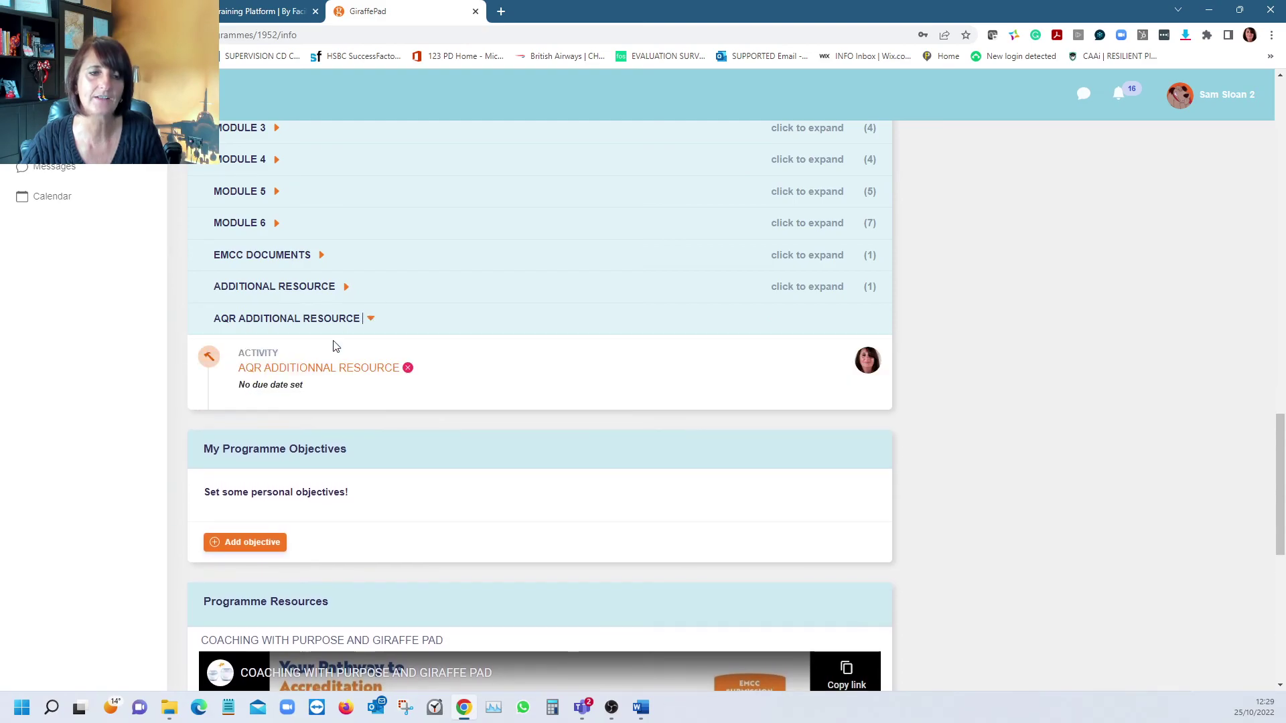
left_click(316, 372)
scroll(314, 373, "down", 7)
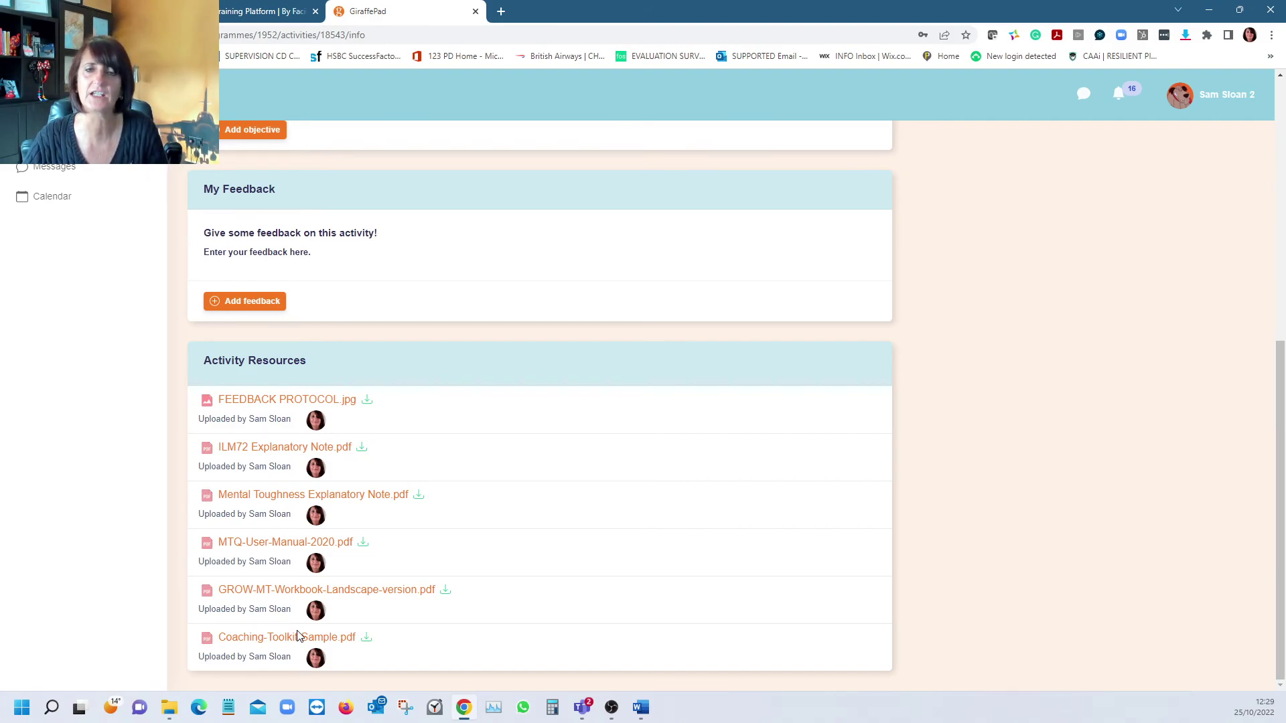
scroll(402, 596, "up", 7)
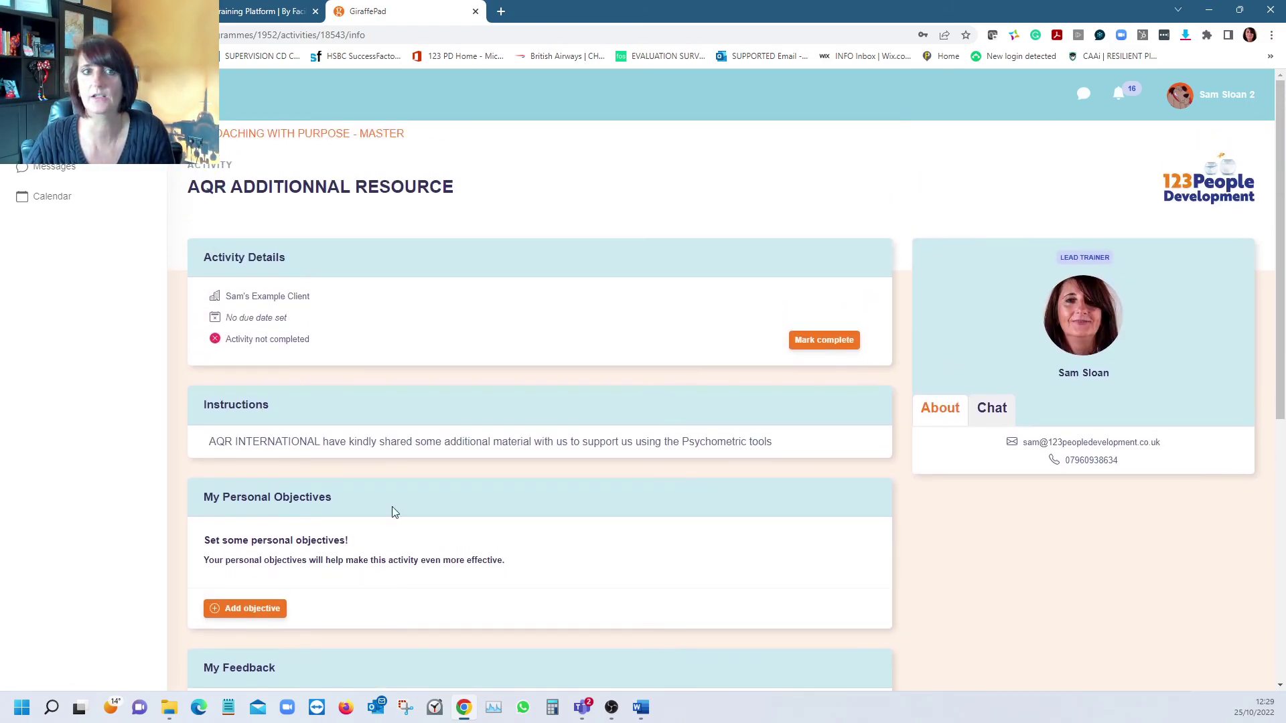
- Return to the Coaching with Purpose - Master programme page and collapse the AQR Additional Resource section in the Learning Journey
left_click(312, 134)
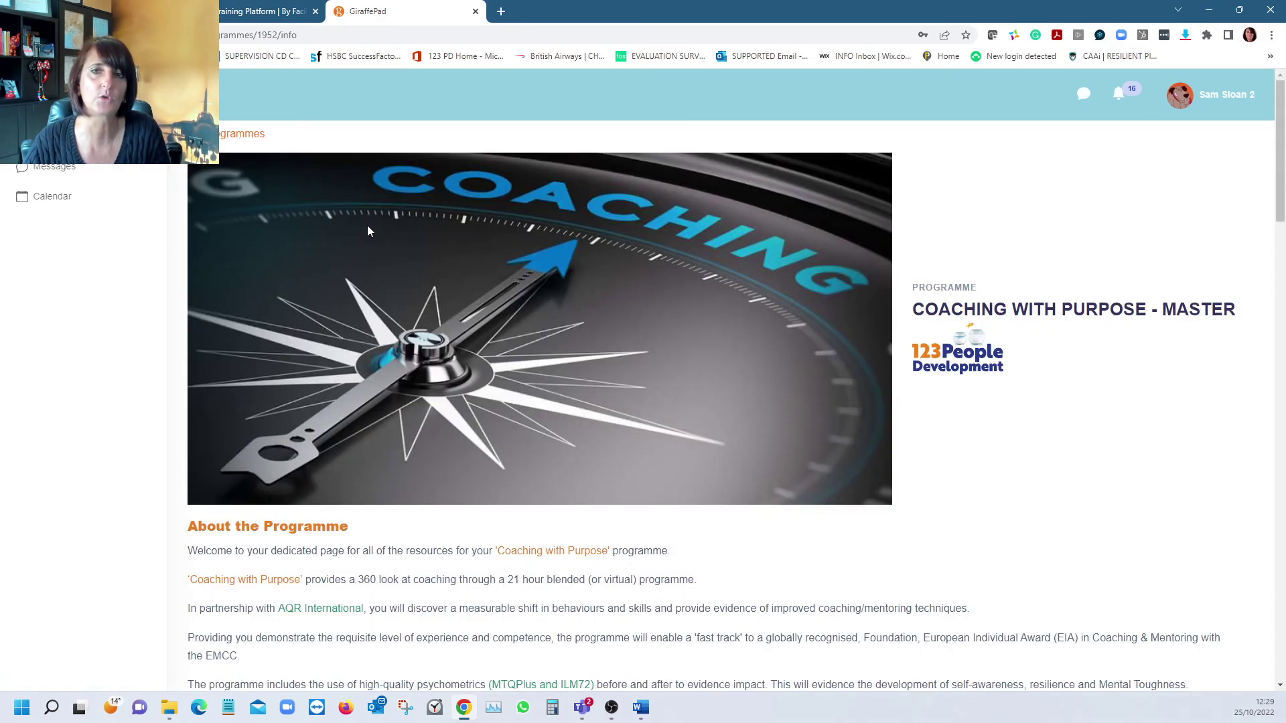
scroll(367, 230, "down", 12)
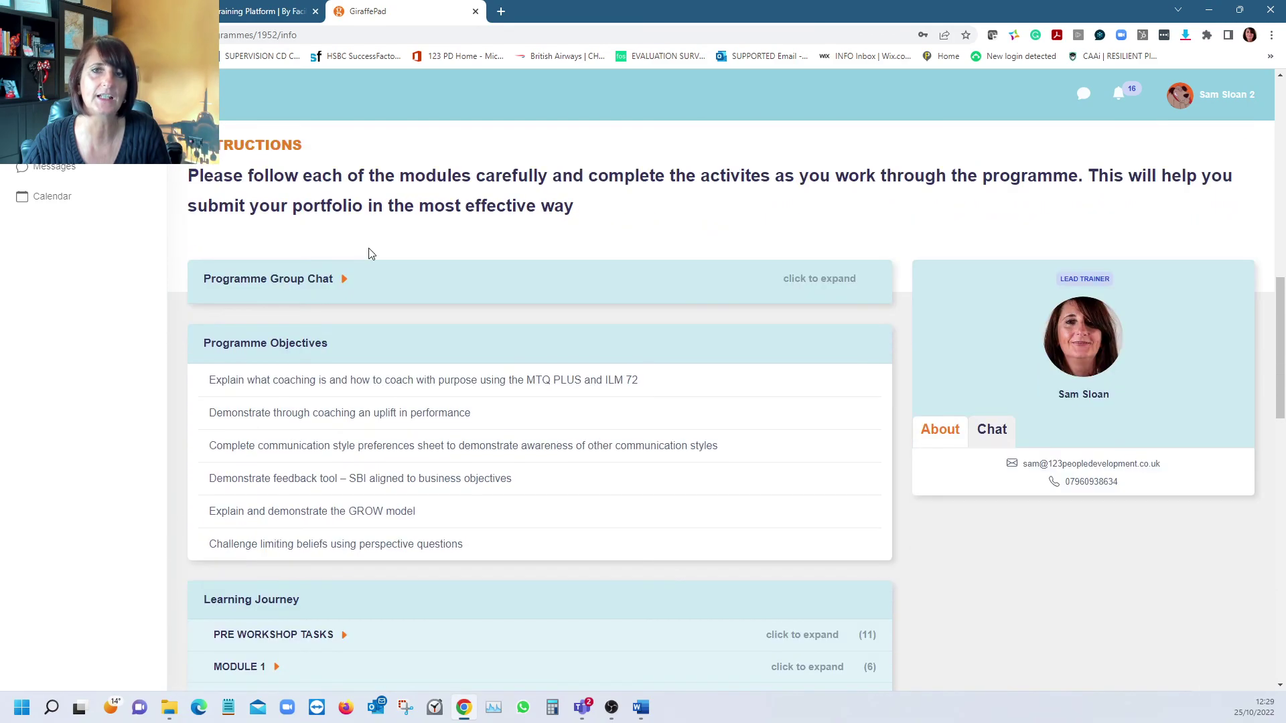
scroll(369, 253, "down", 7)
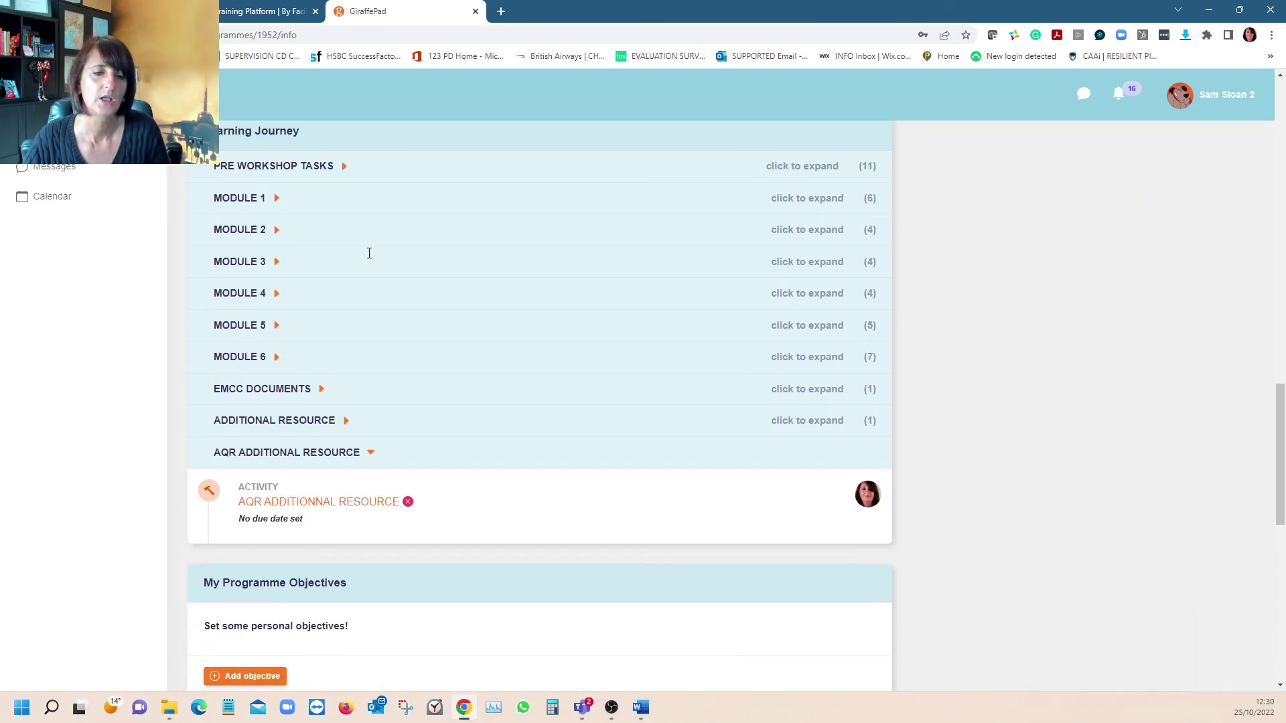
left_click(371, 454)
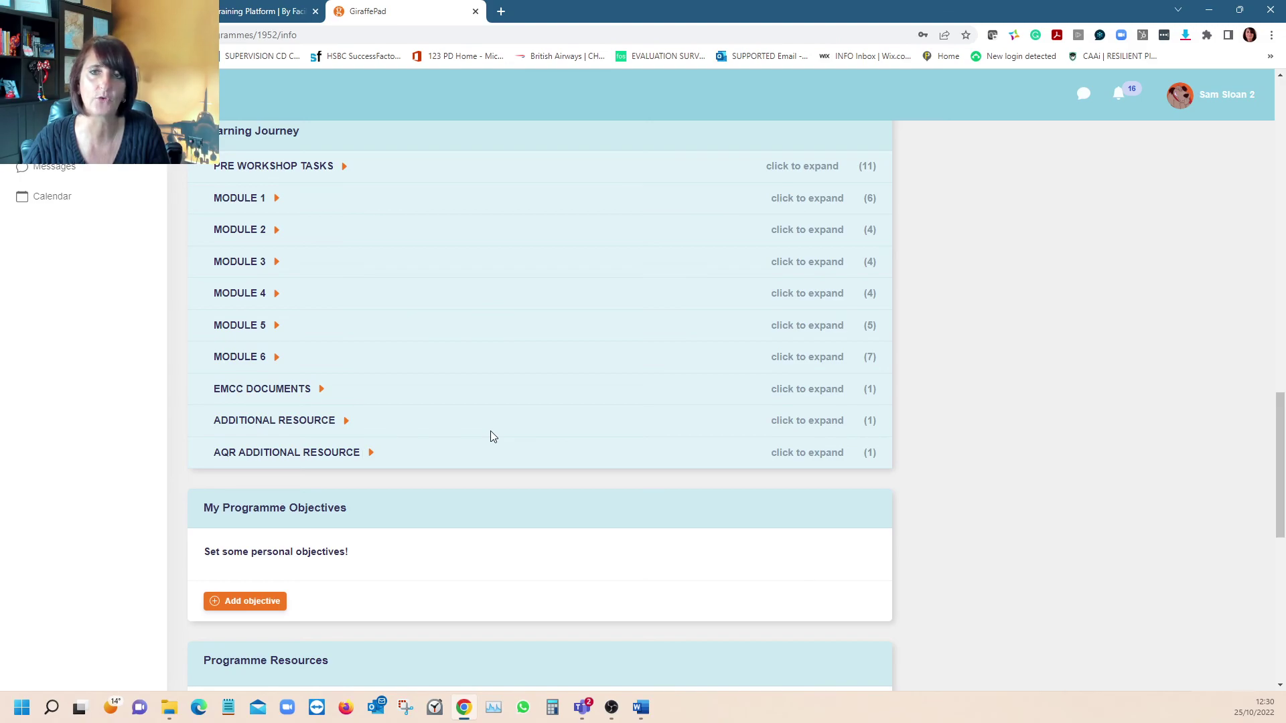
- Review the Programme Resources video section, the My Programme Resources upload area and My Programme Objectives on the programme page
scroll(491, 436, "down", 7)
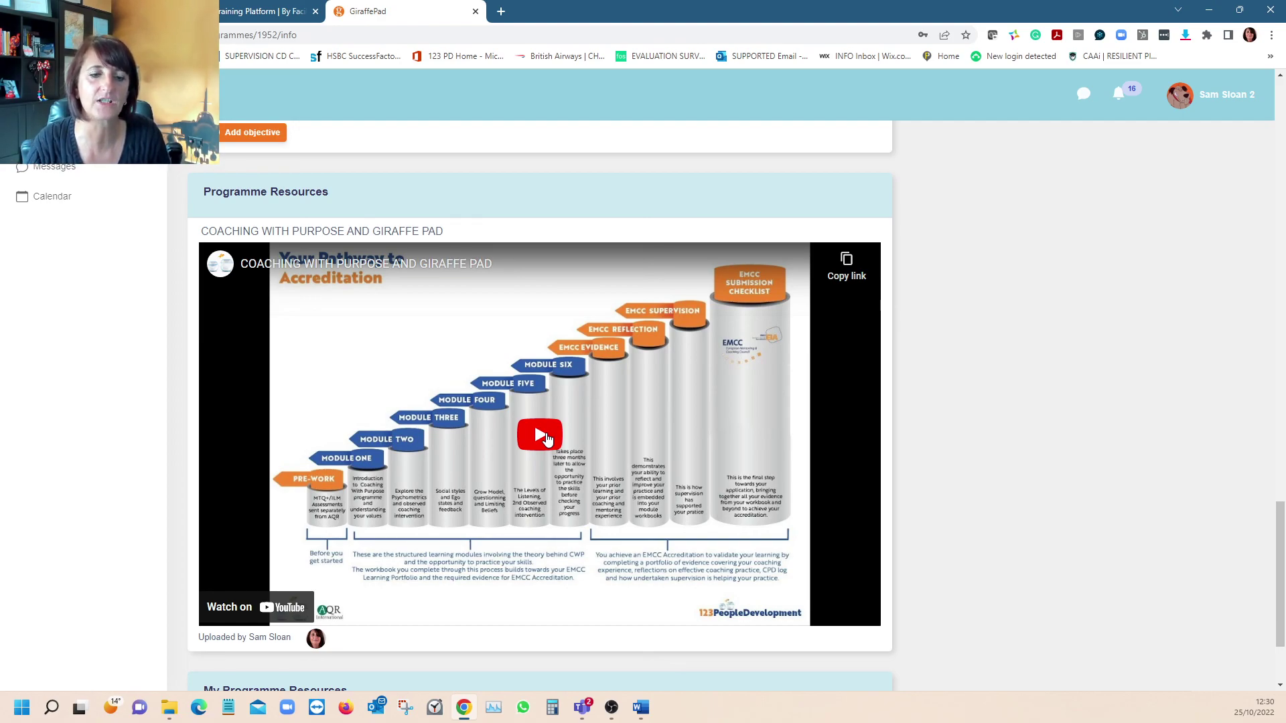
scroll(978, 376, "down", 2)
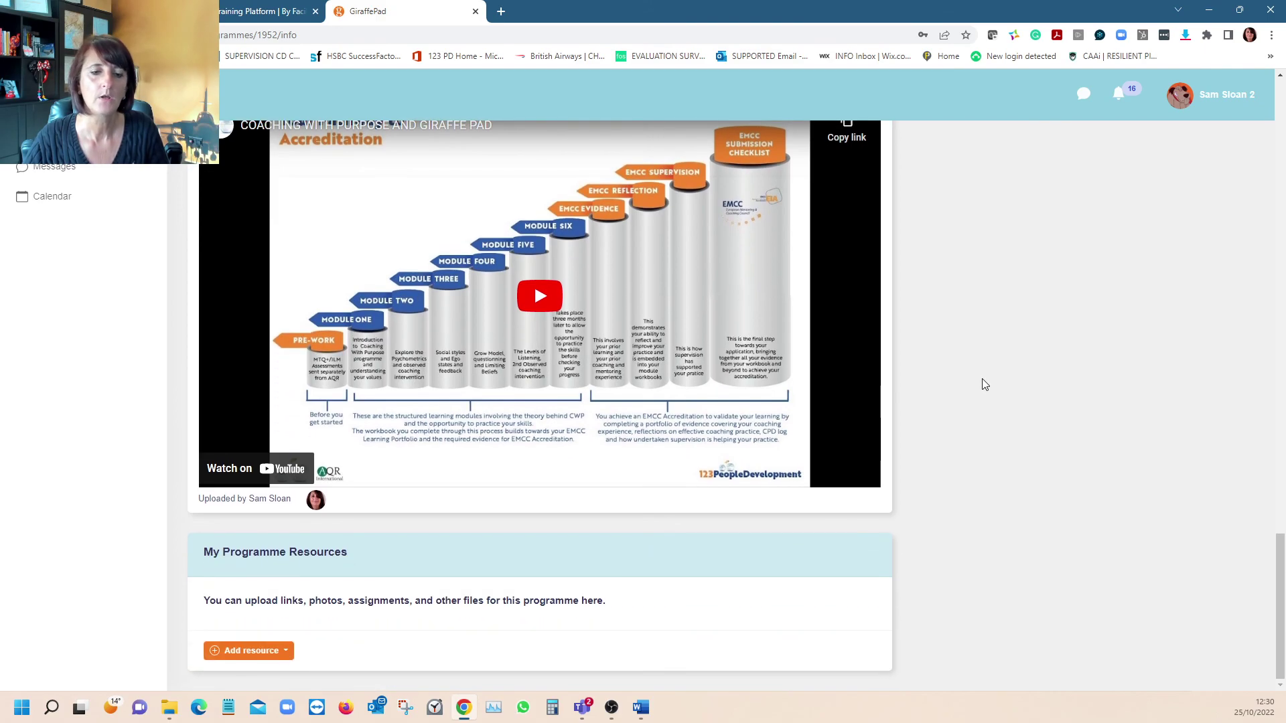
scroll(983, 385, "up", 5)
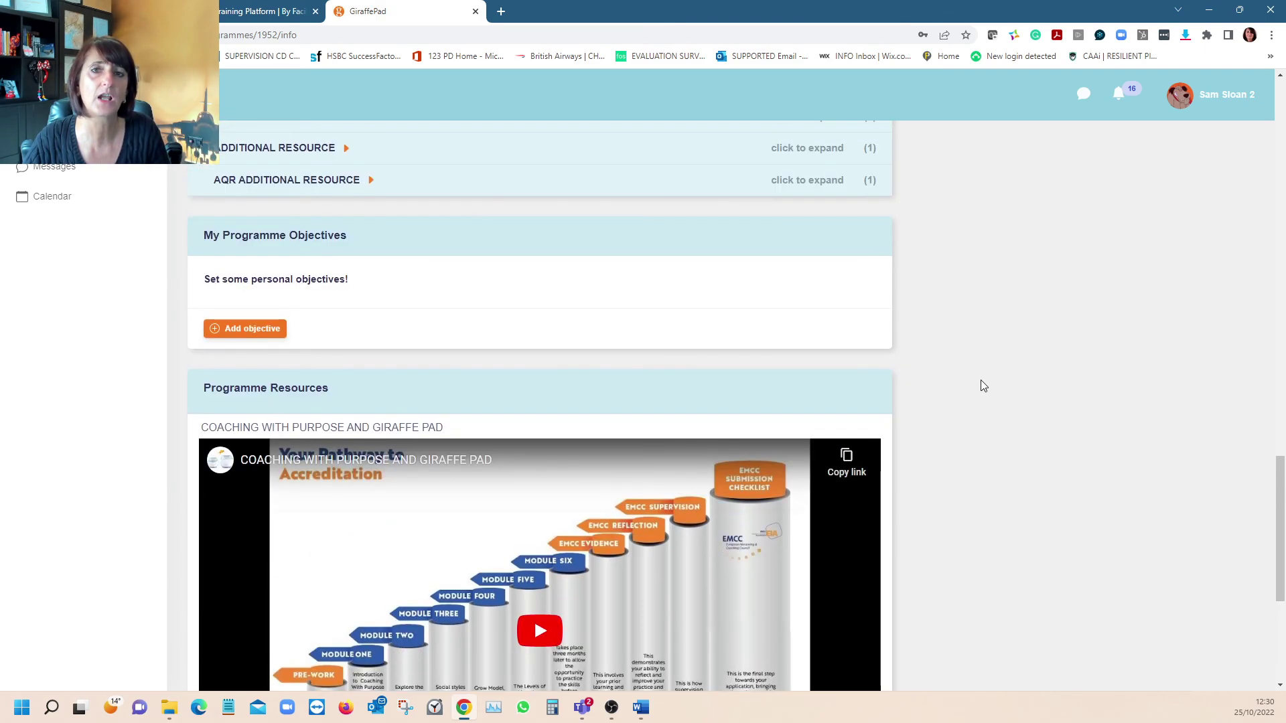